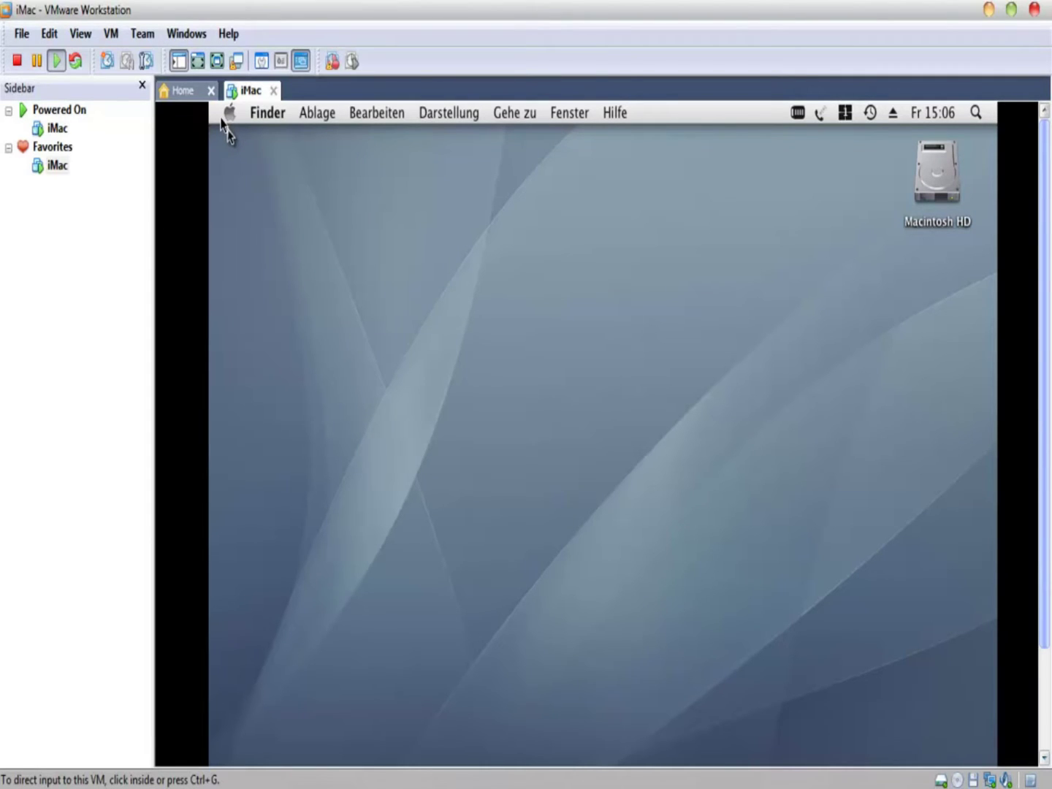
left_click(224, 128)
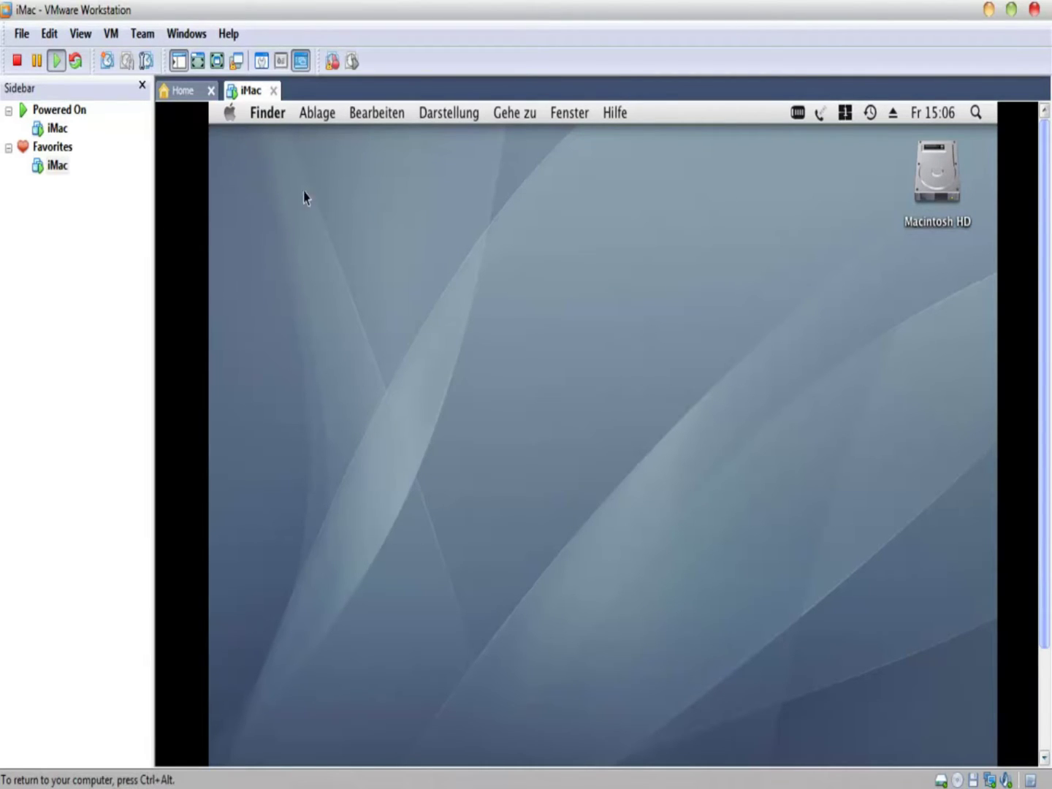
left_click(269, 117)
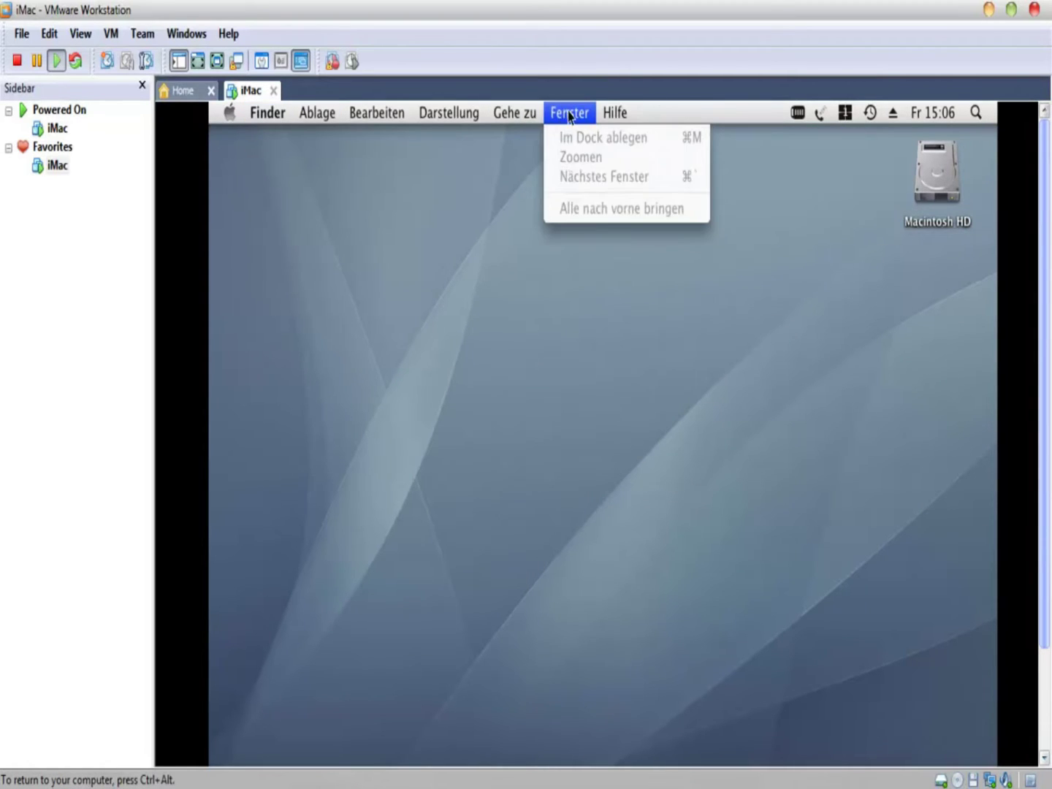
mouse_move(516, 117)
left_click(301, 160)
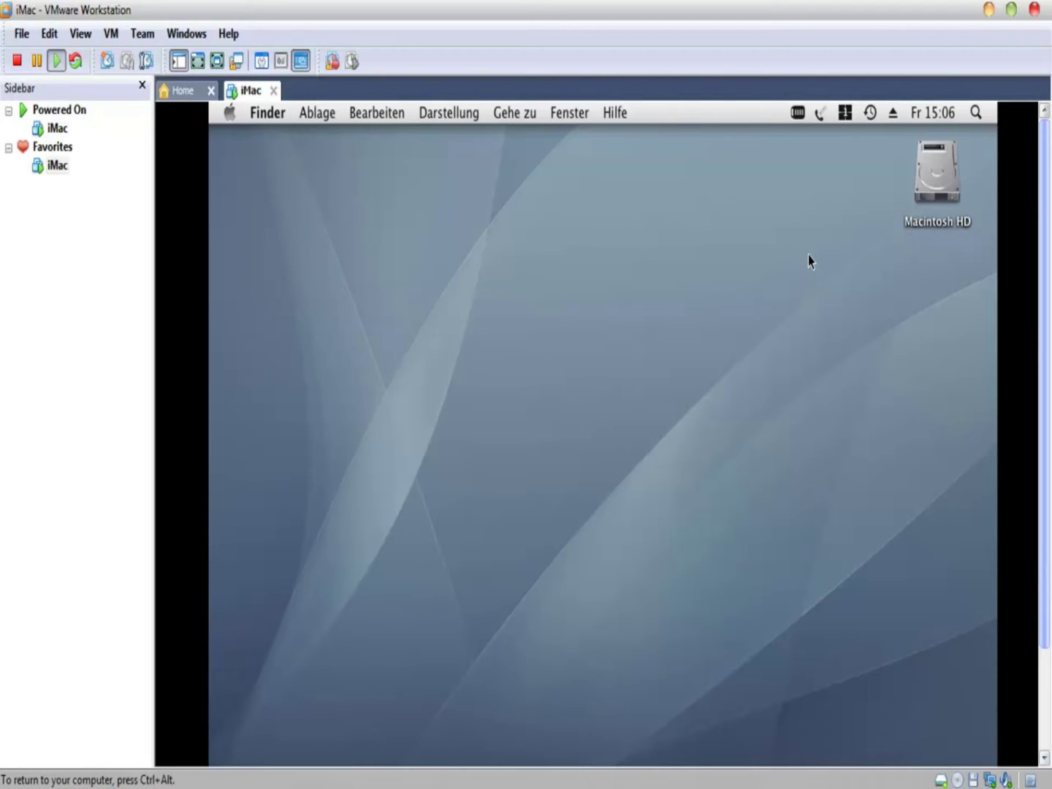
Open About Stacks.pdf from the documents stack in the Dock of the iMac virtual machine.
key("ctrl+alt")
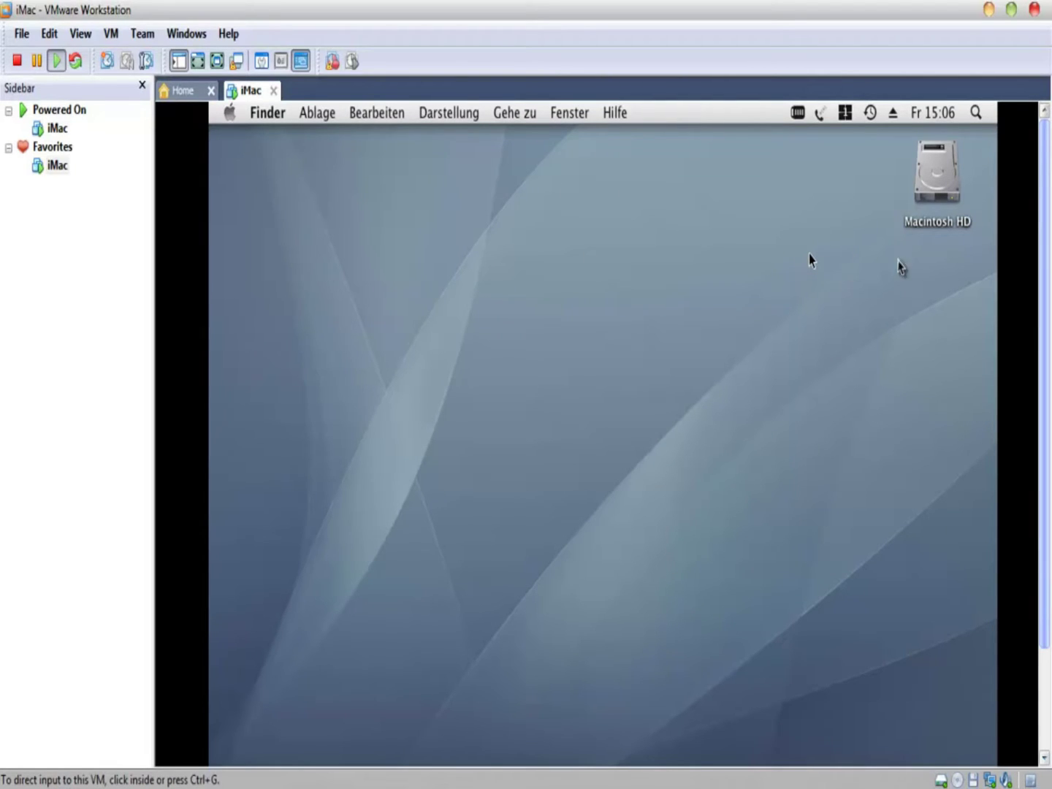
left_click_drag(1043, 235, 1037, 369)
left_click(922, 352)
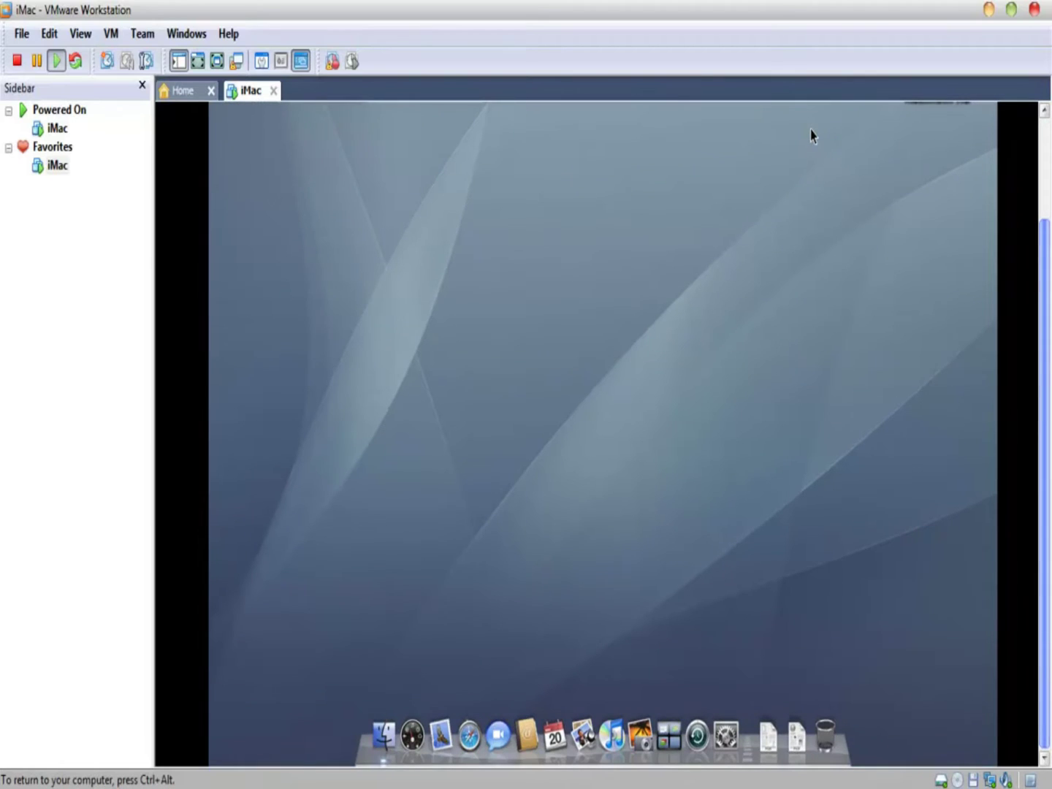
left_click(766, 739)
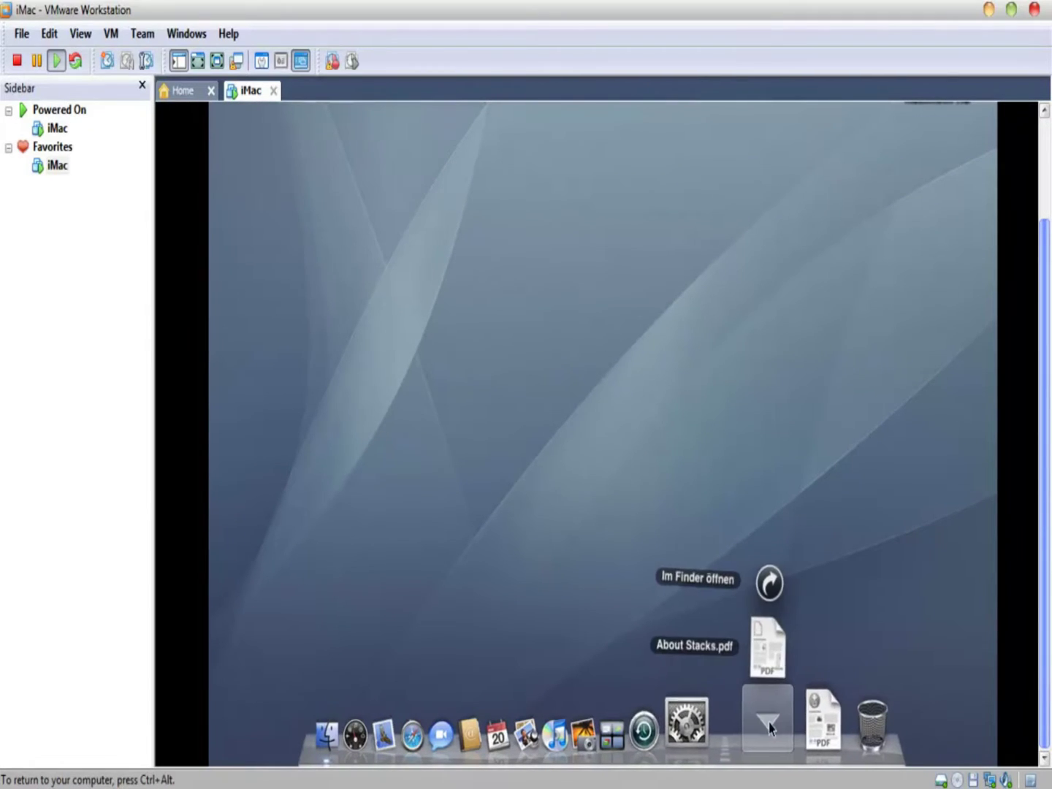
left_click(775, 657)
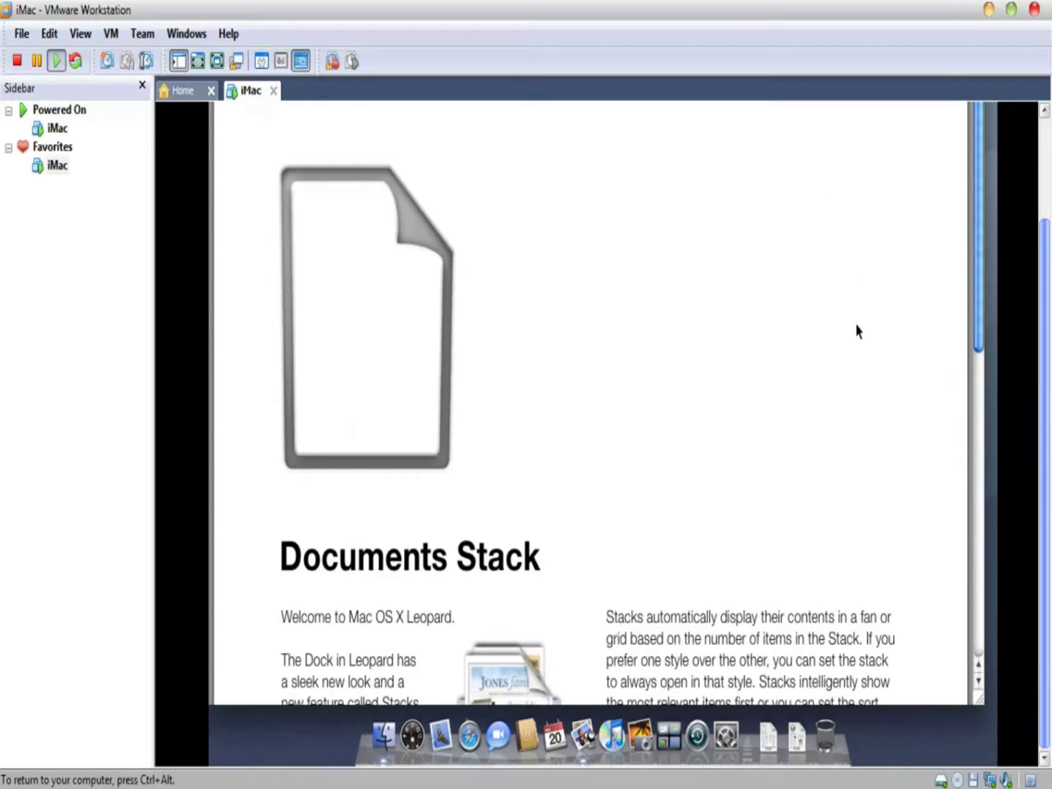
Minimize the About Stacks.pdf window to the Dock and restore it from there.
left_click_drag(1043, 270, 1047, 182)
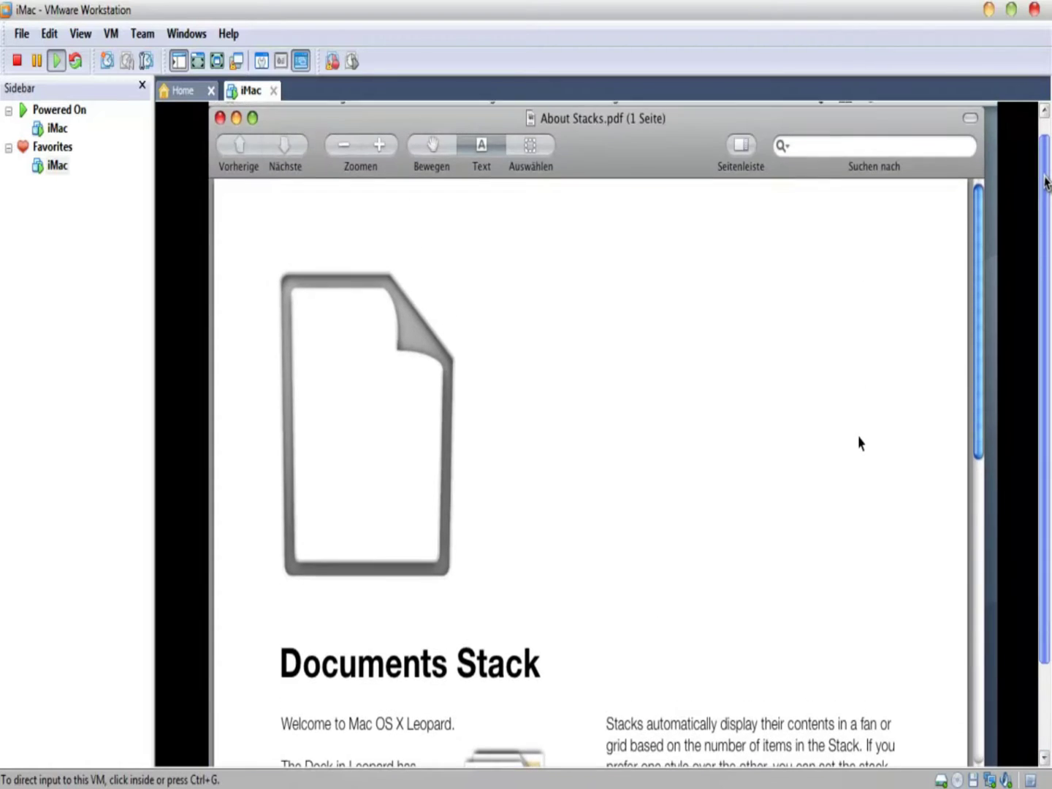
left_click(766, 317)
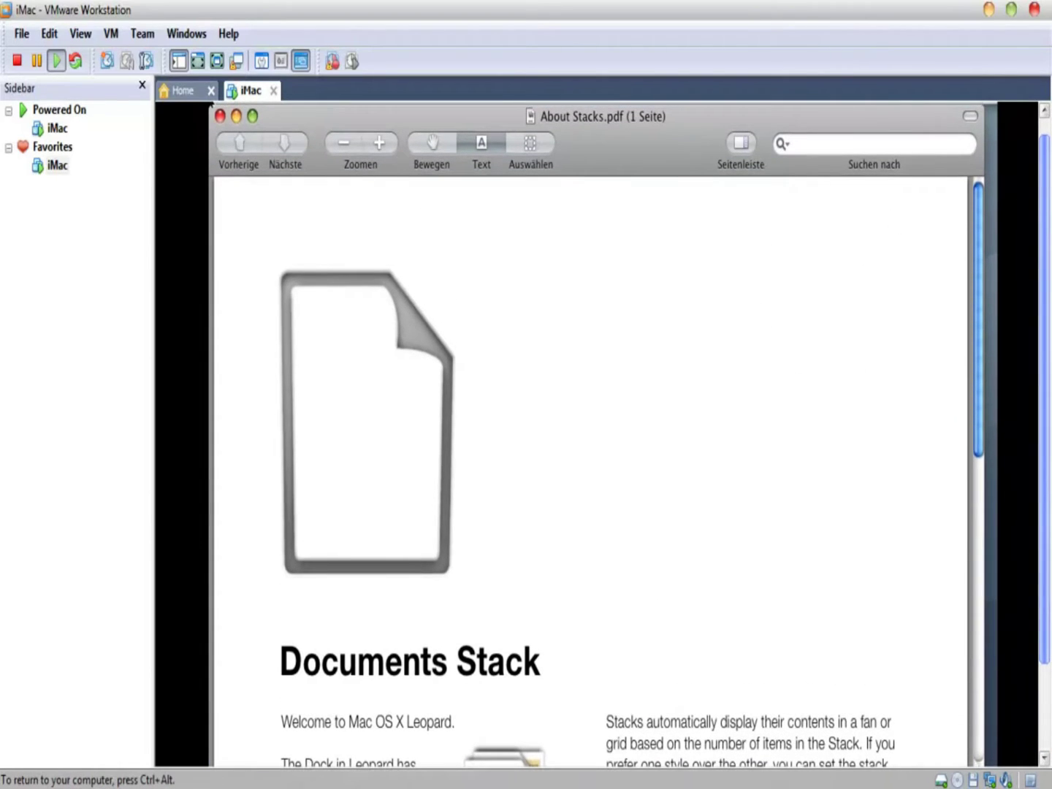
left_click(236, 116)
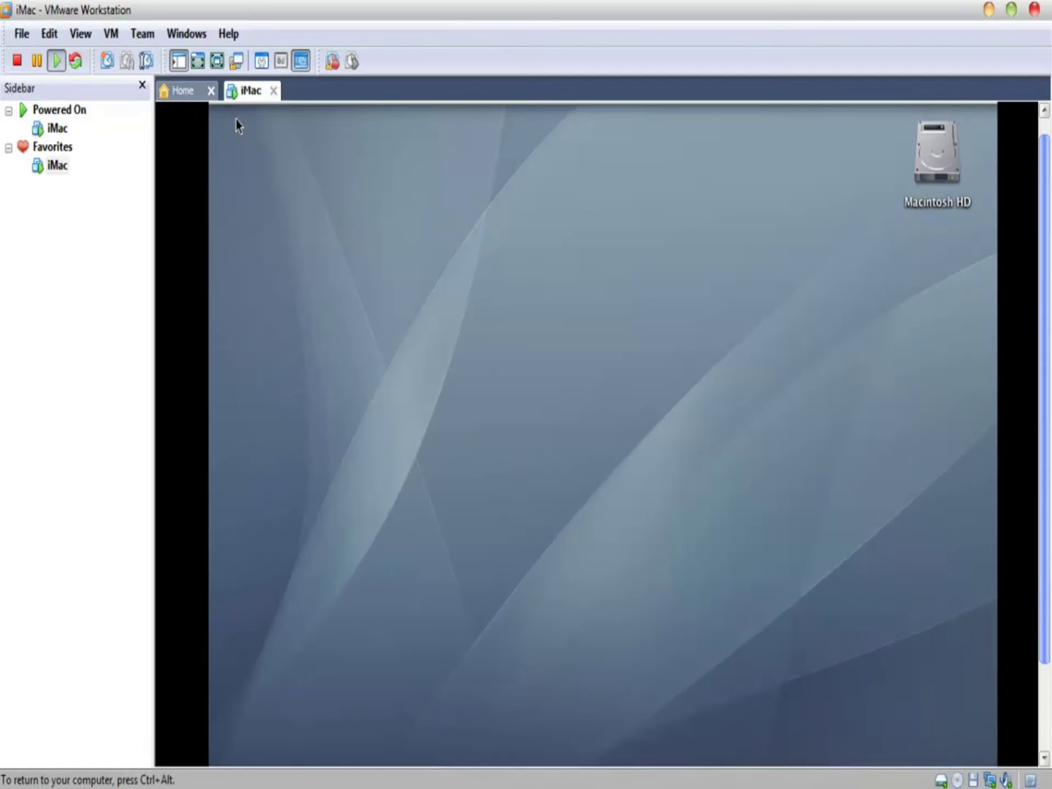
key("ctrl+alt")
left_click_drag(1045, 316, 1046, 397)
left_click(830, 358)
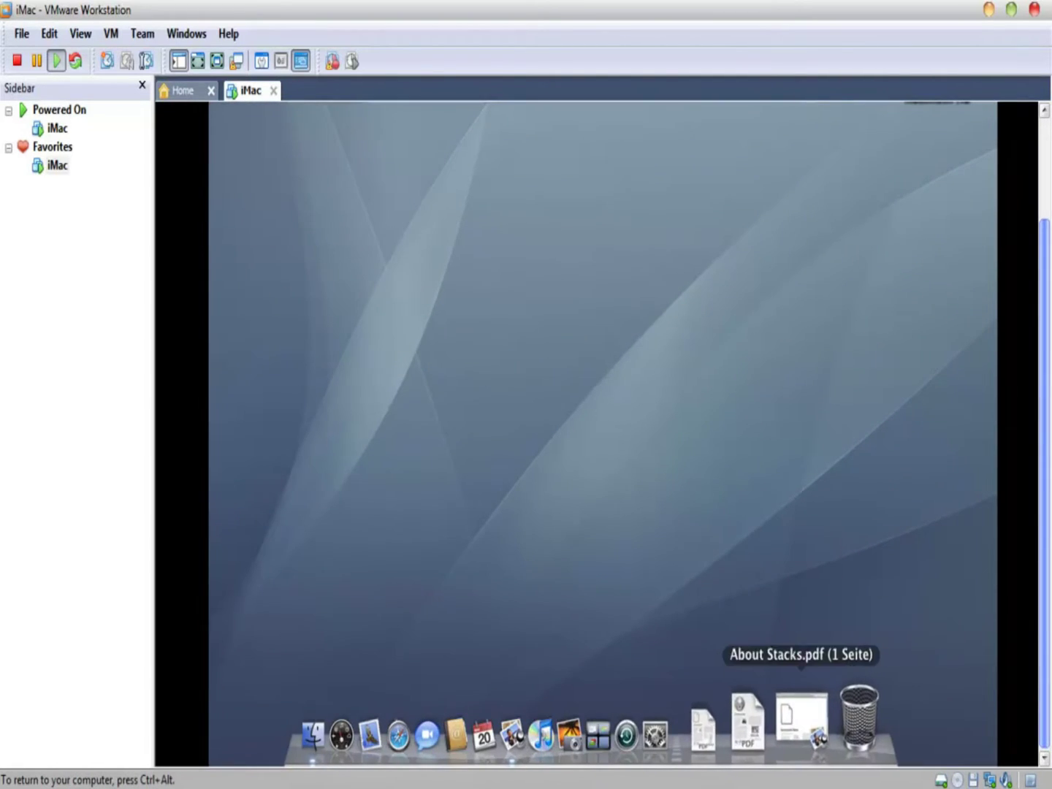
left_click(802, 734)
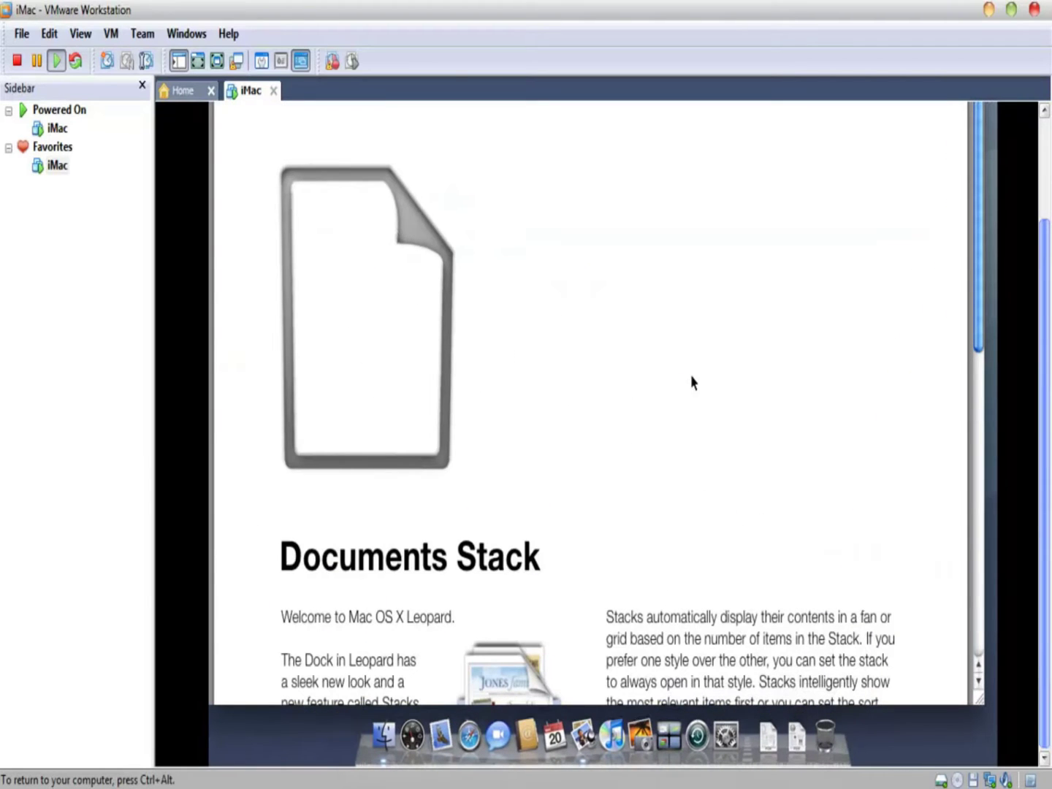
Close the About Stacks.pdf window and return the virtual machine to the Finder desktop.
key("ctrl+alt")
left_click_drag(1047, 317, 1045, 223)
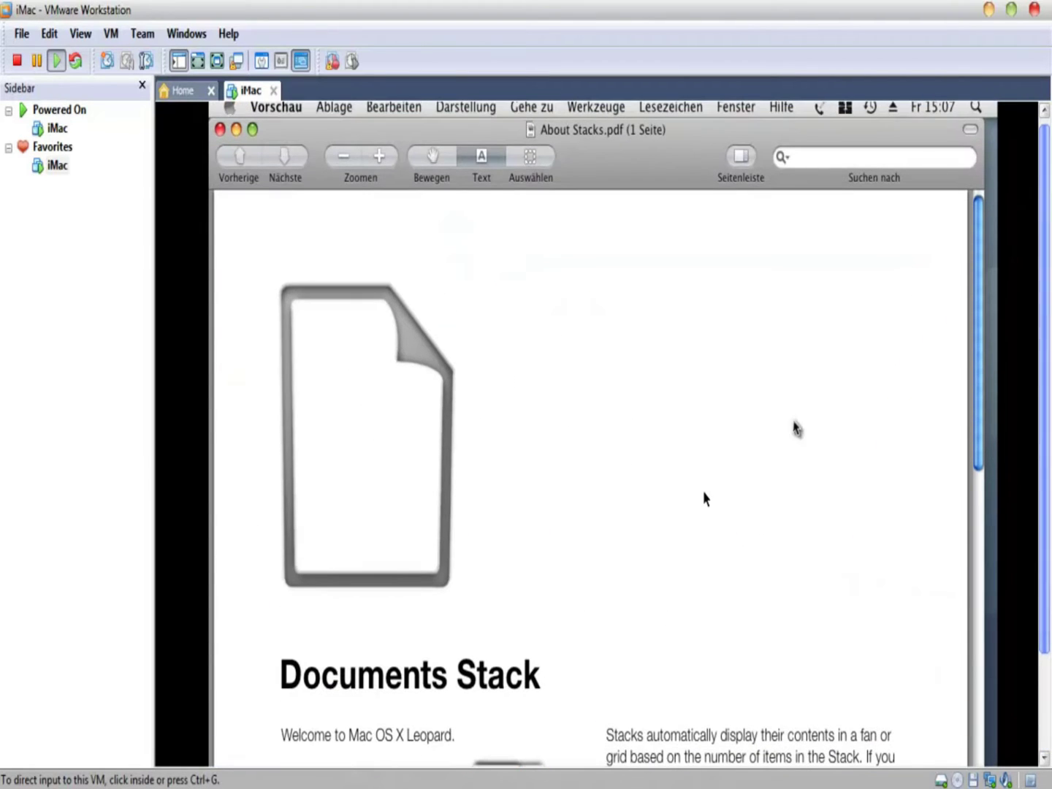
left_click(717, 501)
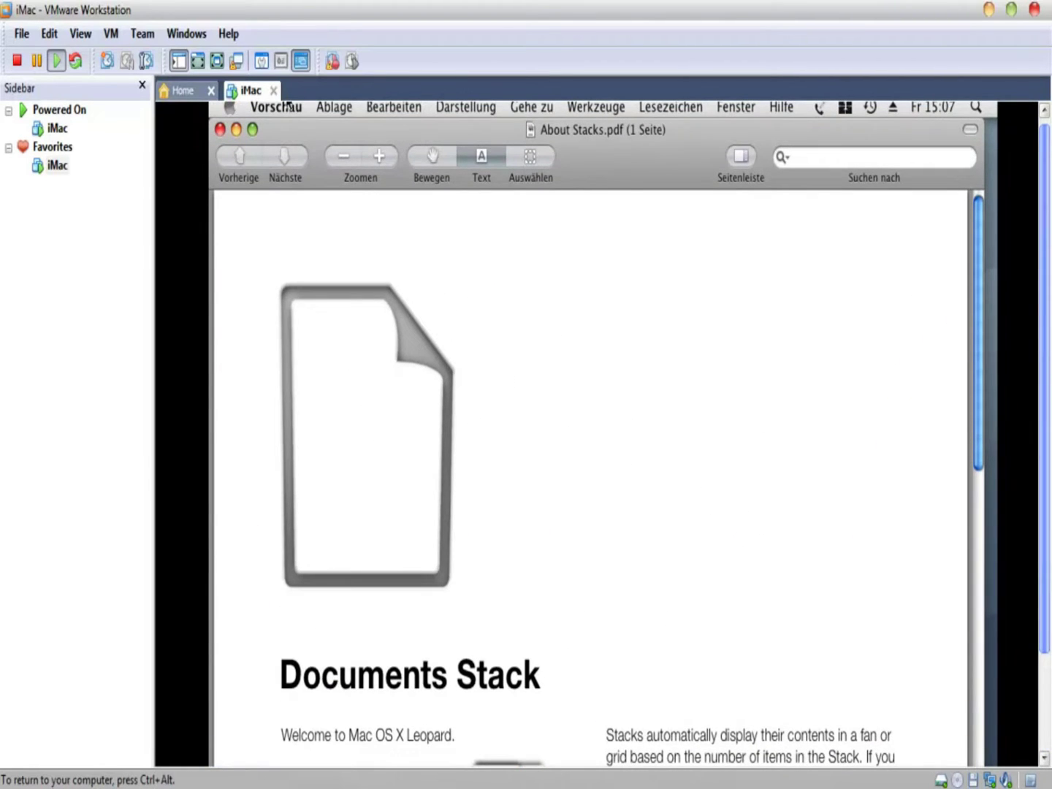
left_click(219, 129)
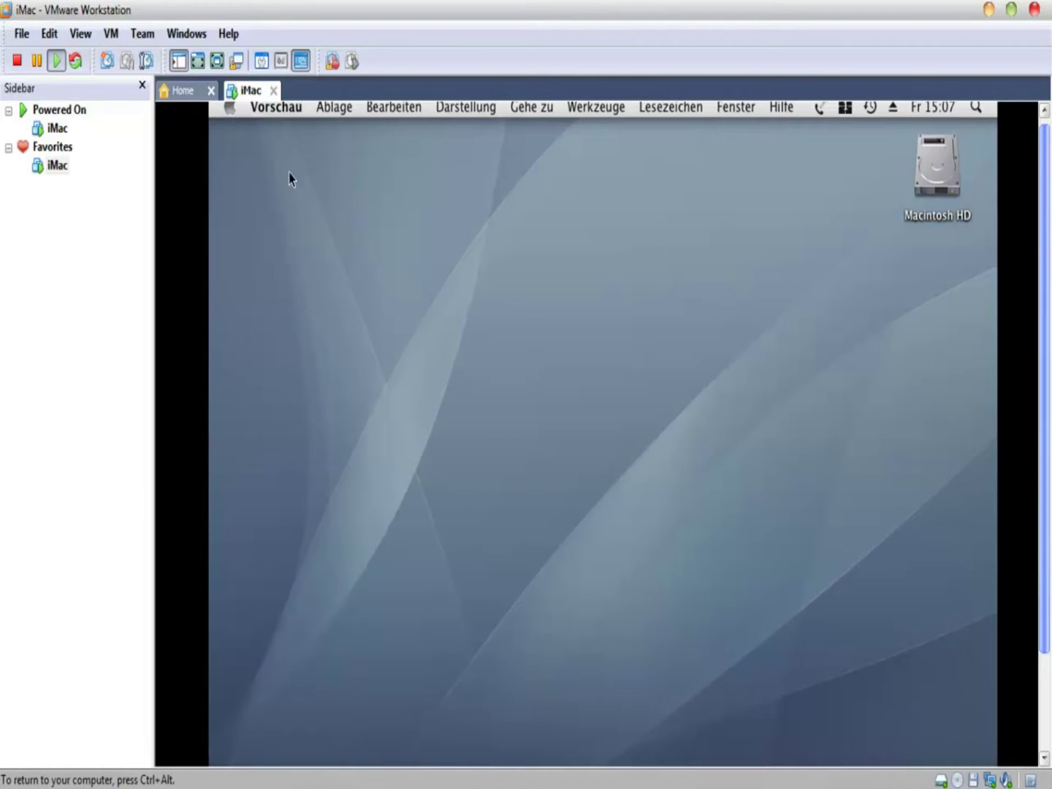
left_click(568, 300)
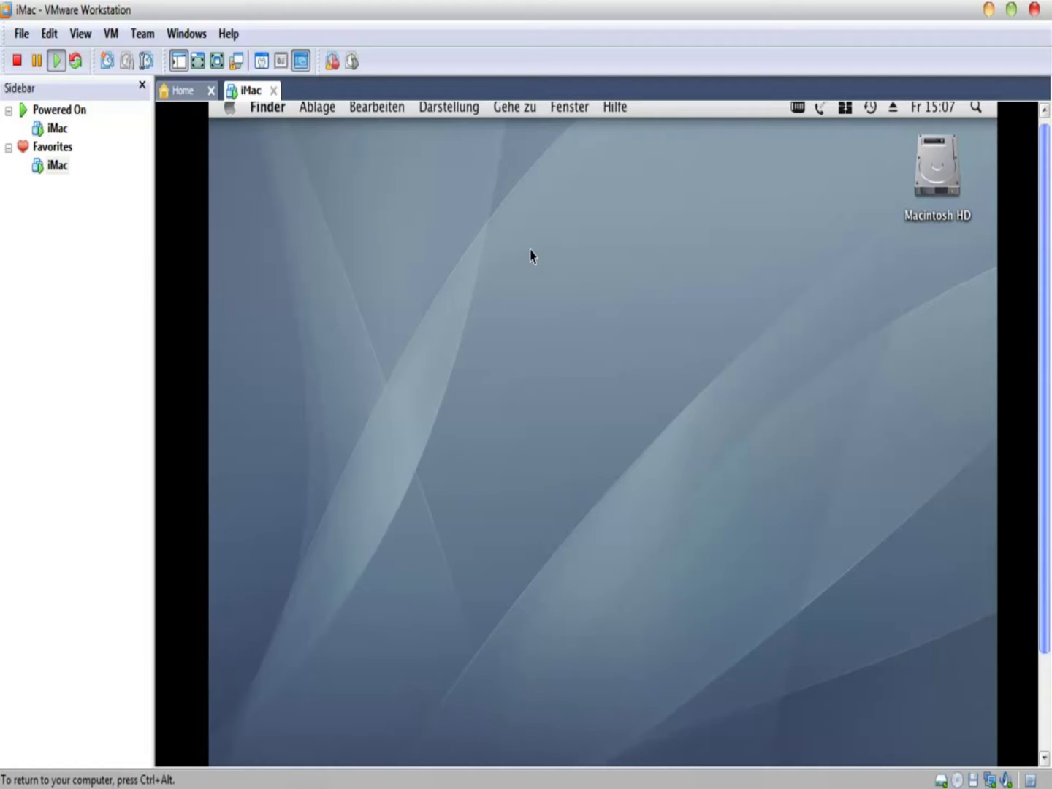
Close the iMac virtual machine by suspending it, and minimize the VMware Workstation window.
key("ctrl+alt")
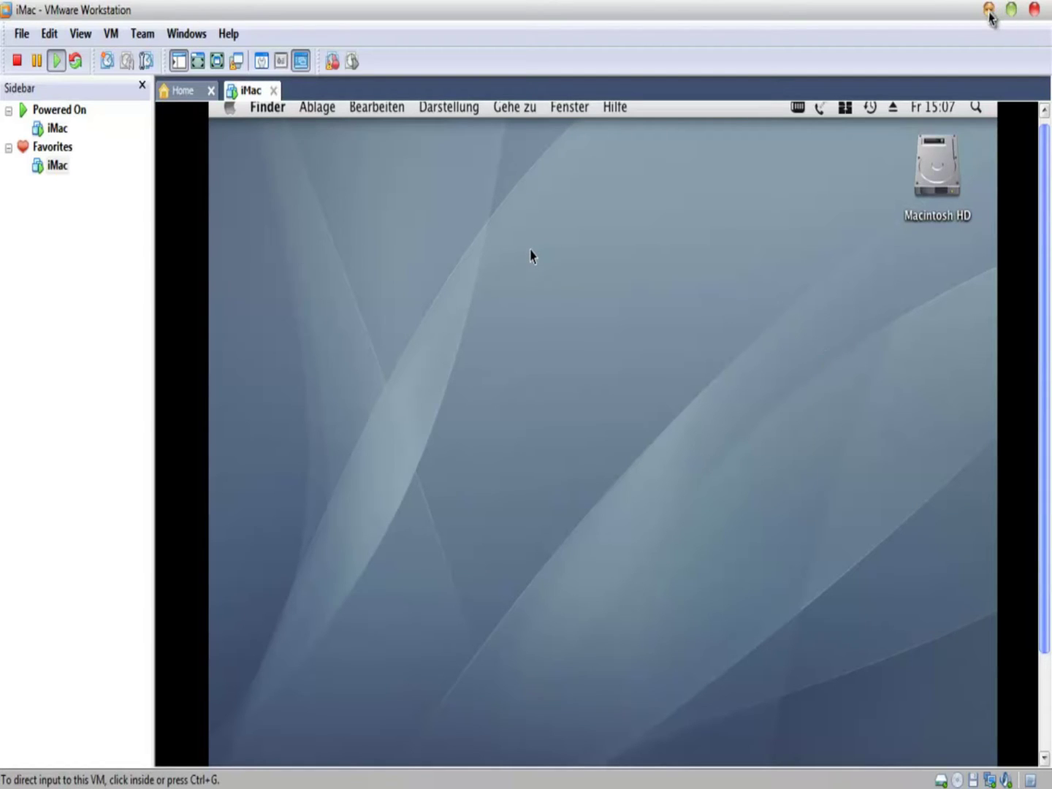
left_click(272, 91)
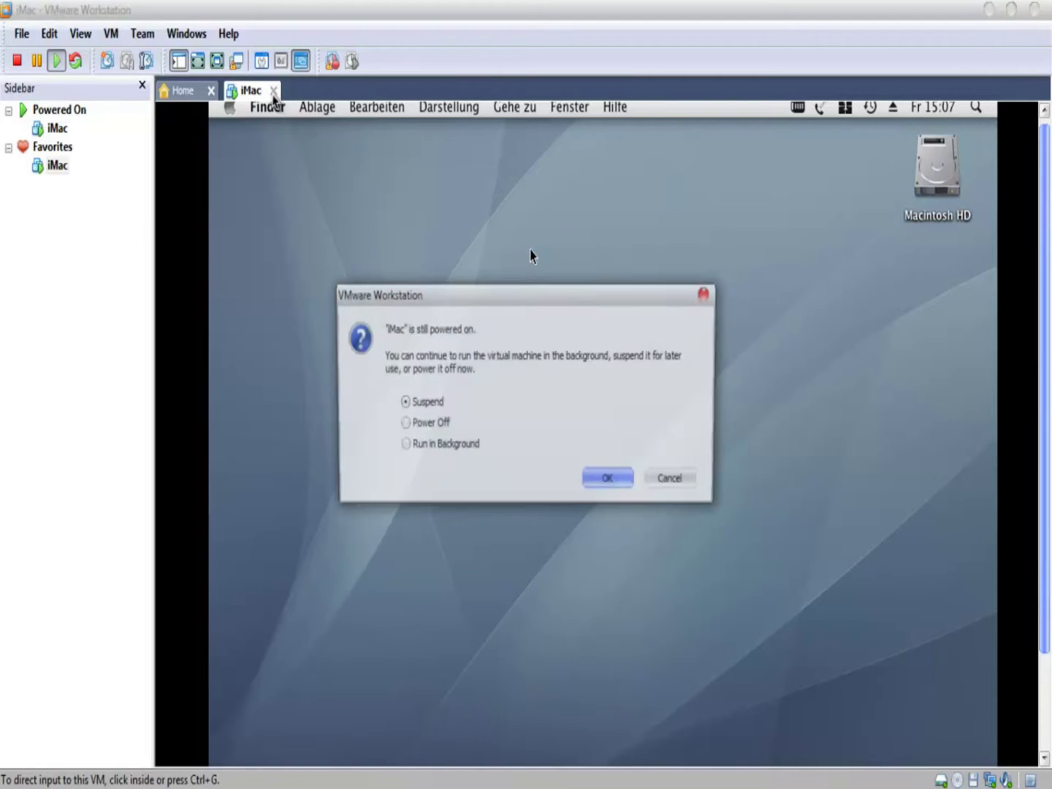
left_click(611, 482)
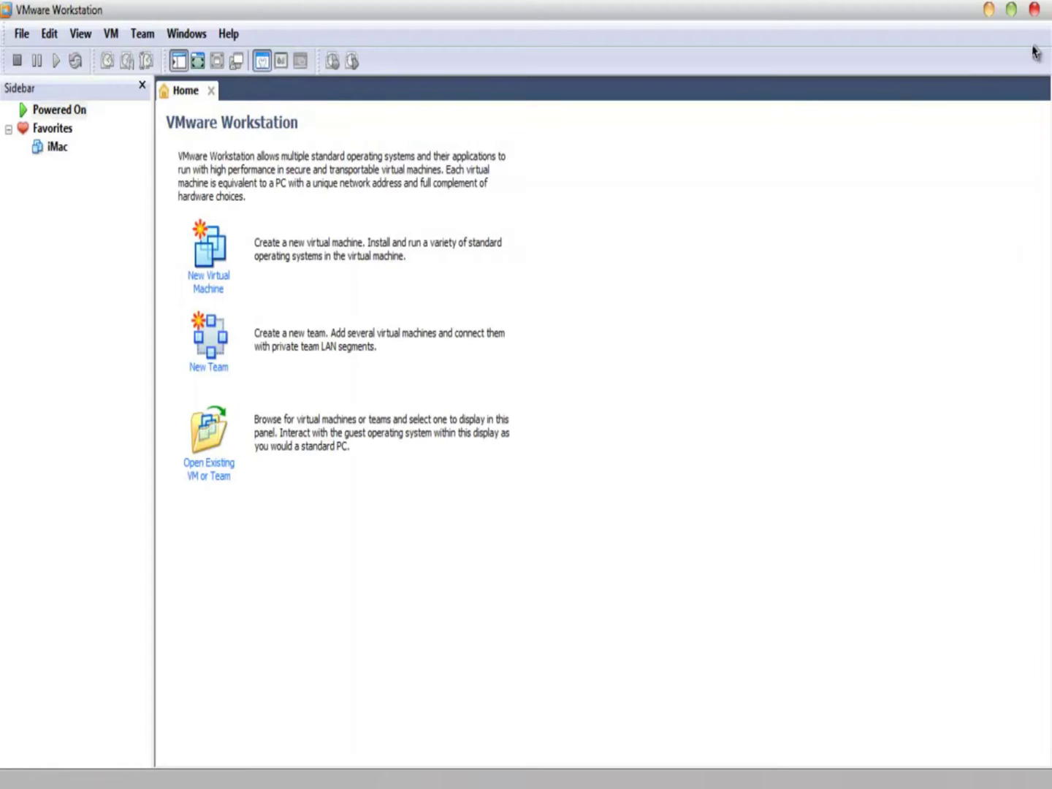
left_click(986, 14)
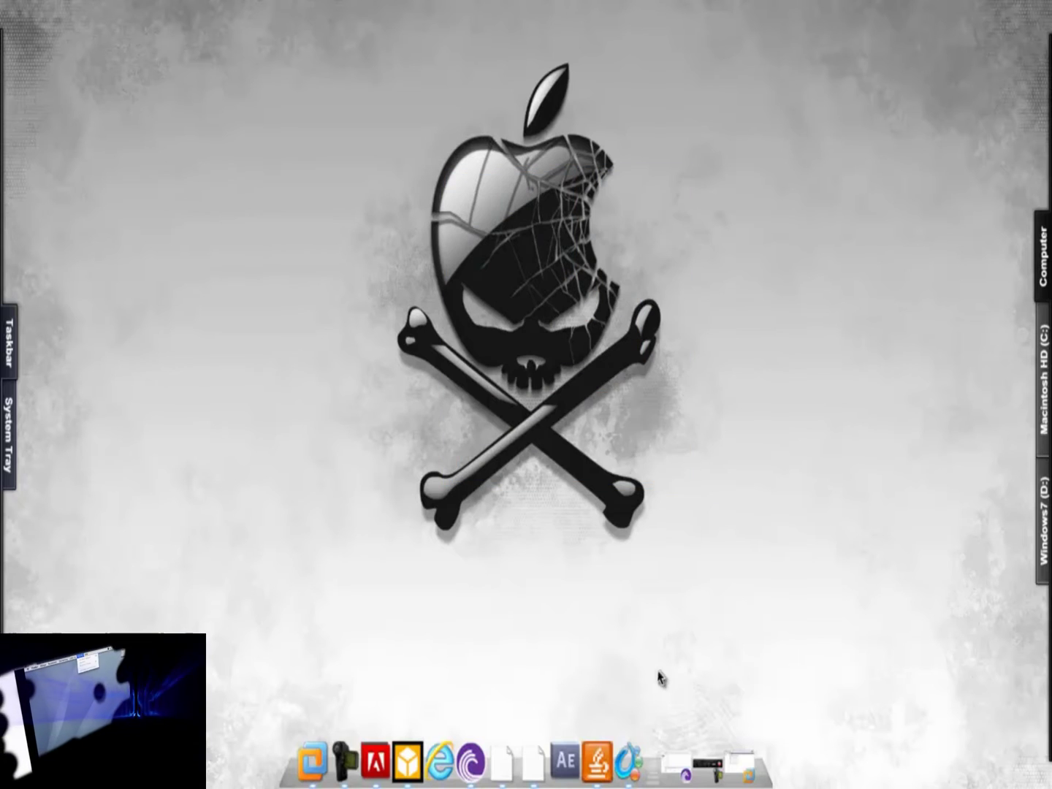
Open the Windows7 (D:) drive in a file window to view its contents and close the window.
left_click(1043, 256)
left_click(1012, 154)
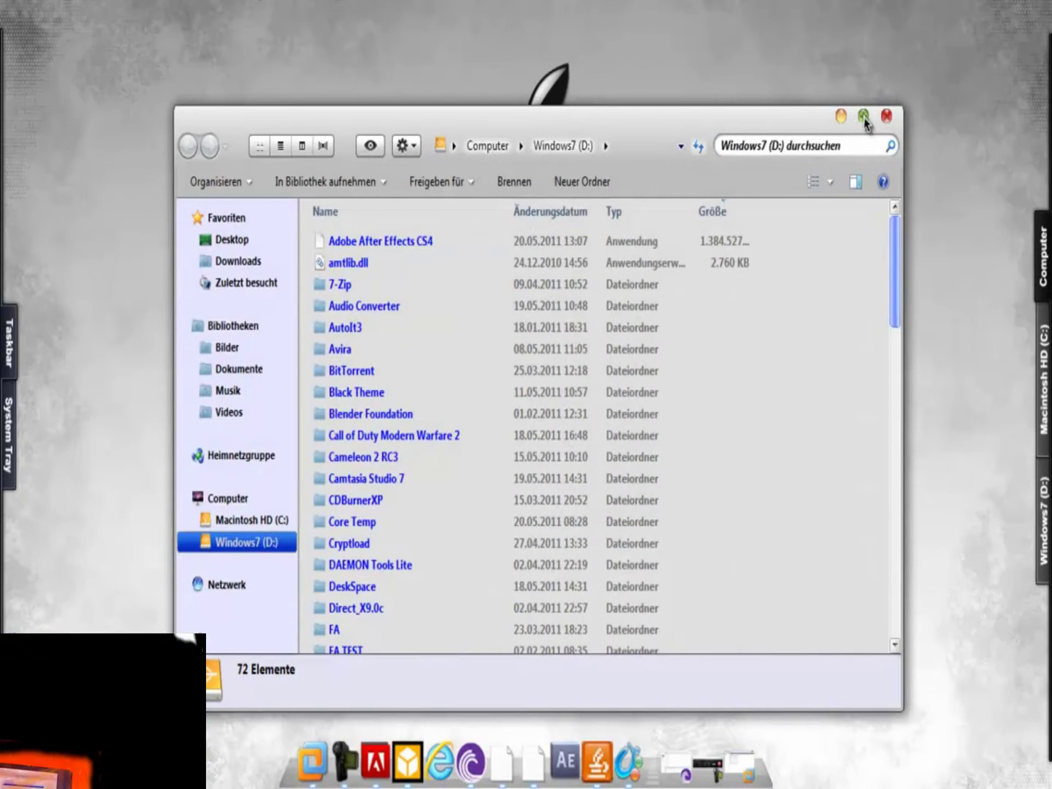
right_click(227, 123)
left_click(231, 125)
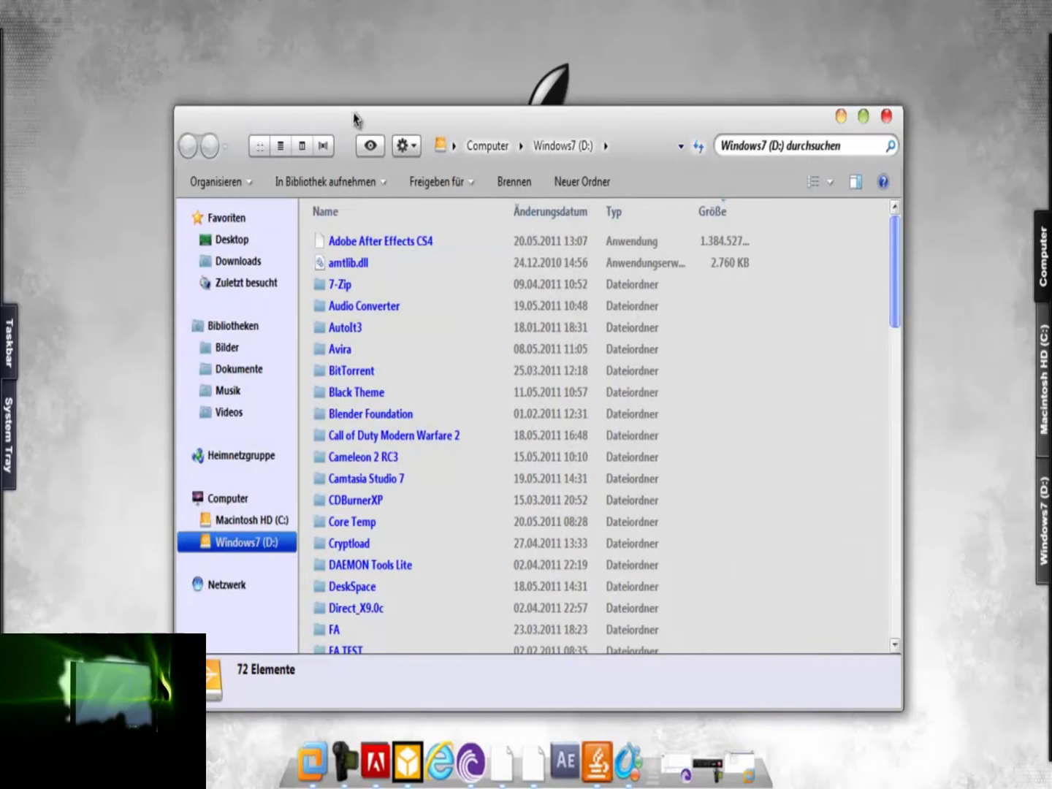
left_click(886, 115)
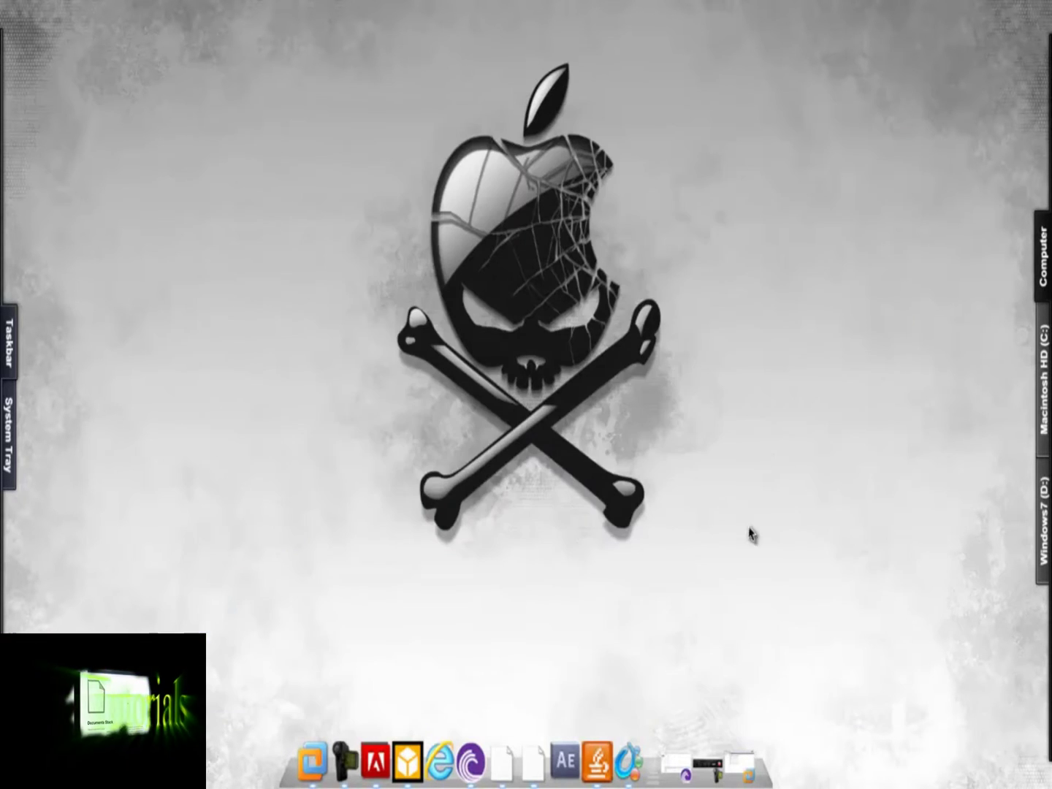
Restore the VMware Workstation window and minimize it again.
left_click(740, 773)
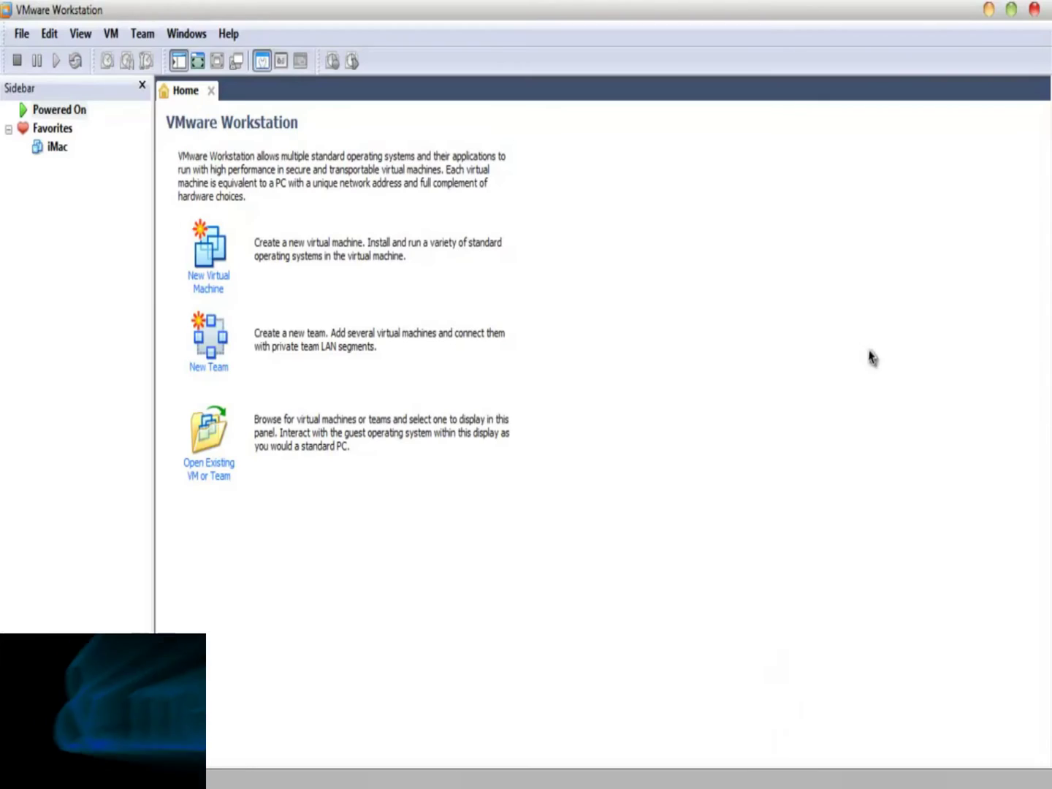
left_click(989, 10)
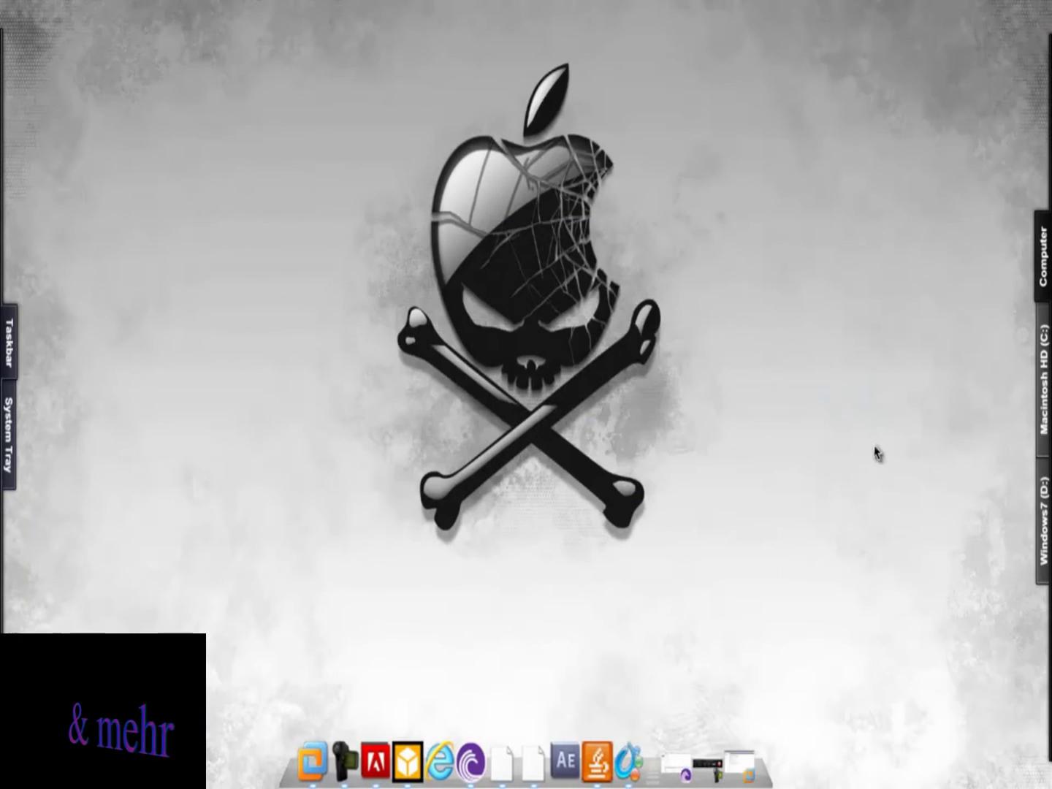
left_click(739, 773)
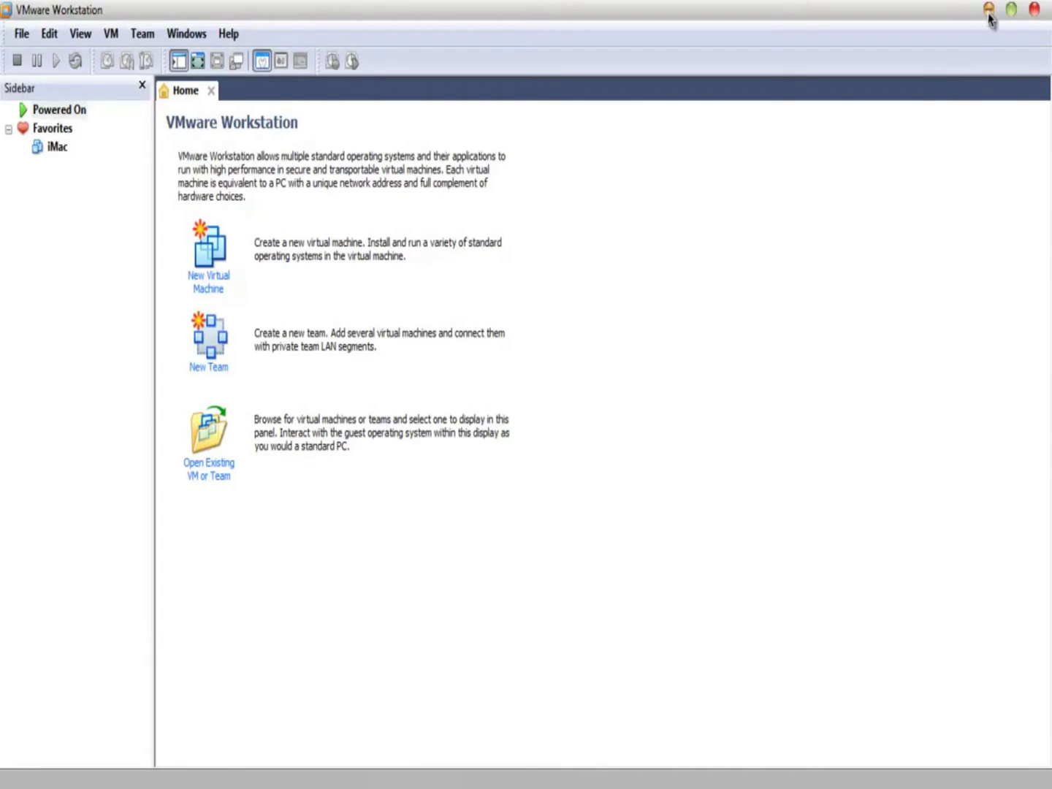
left_click(989, 11)
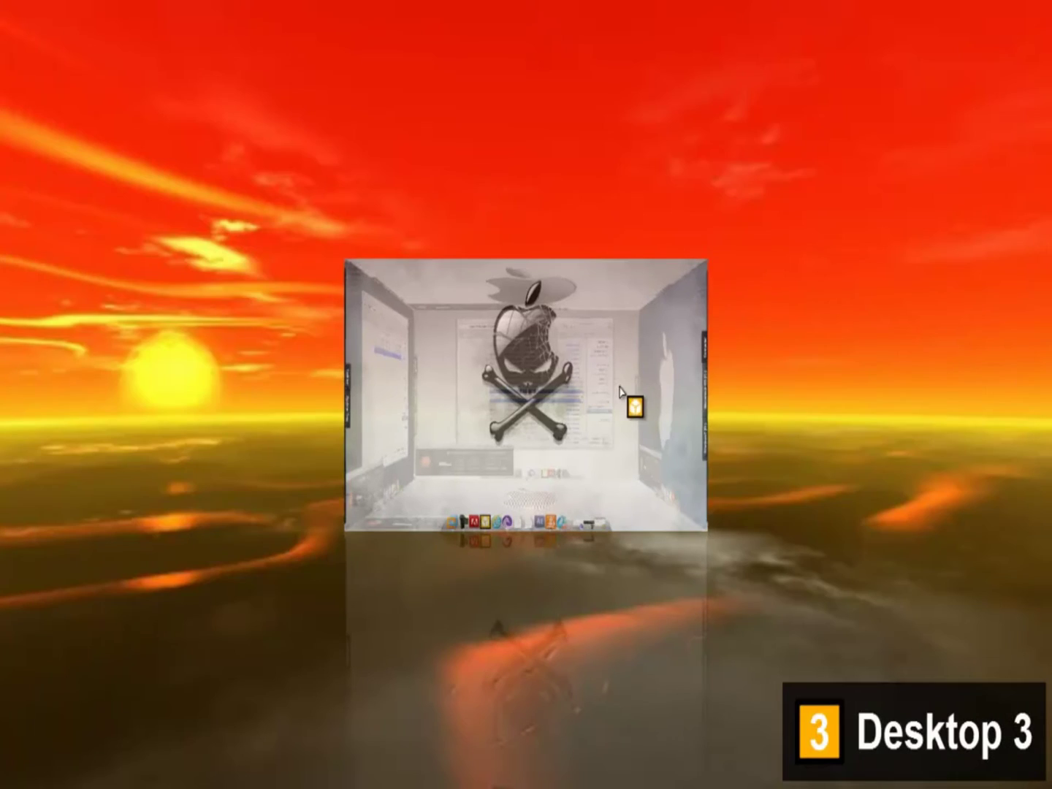
Switch to Desktop 2 and point out the Kalyway_10.5.2_DVD_Intel_Amd disk image by selecting it in its folder.
key("ctrl+alt+Left")
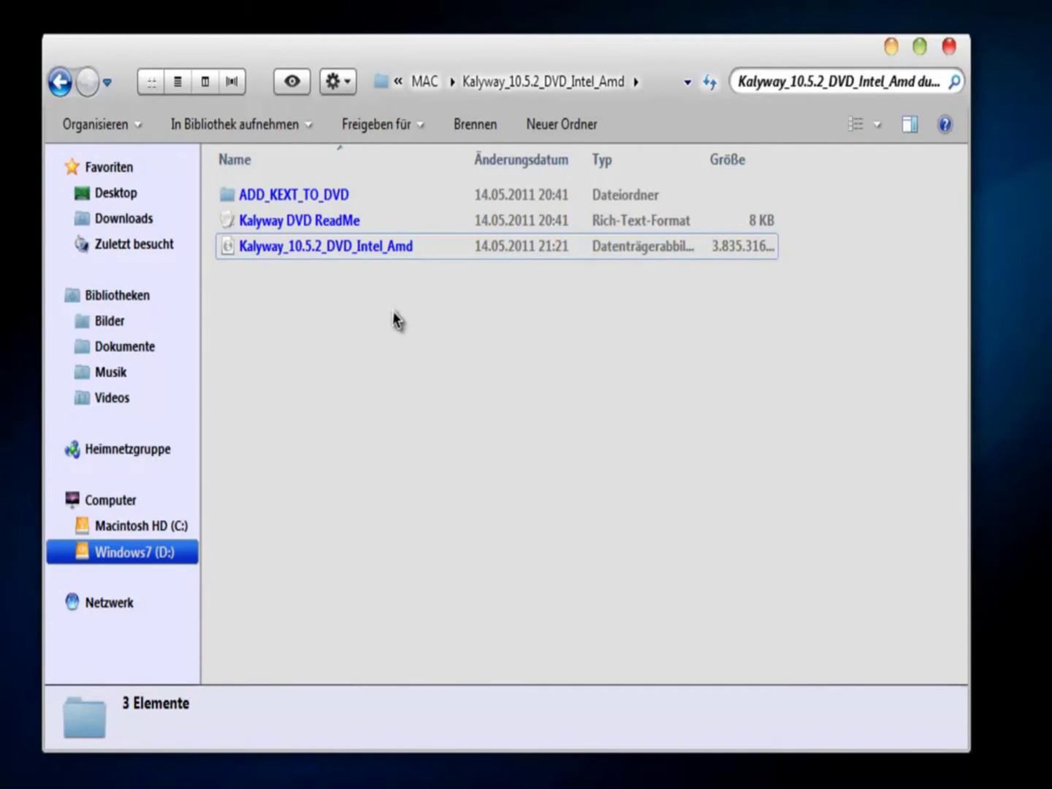
left_click_drag(253, 302, 752, 320)
left_click_drag(817, 258, 184, 263)
left_click_drag(232, 308, 423, 260)
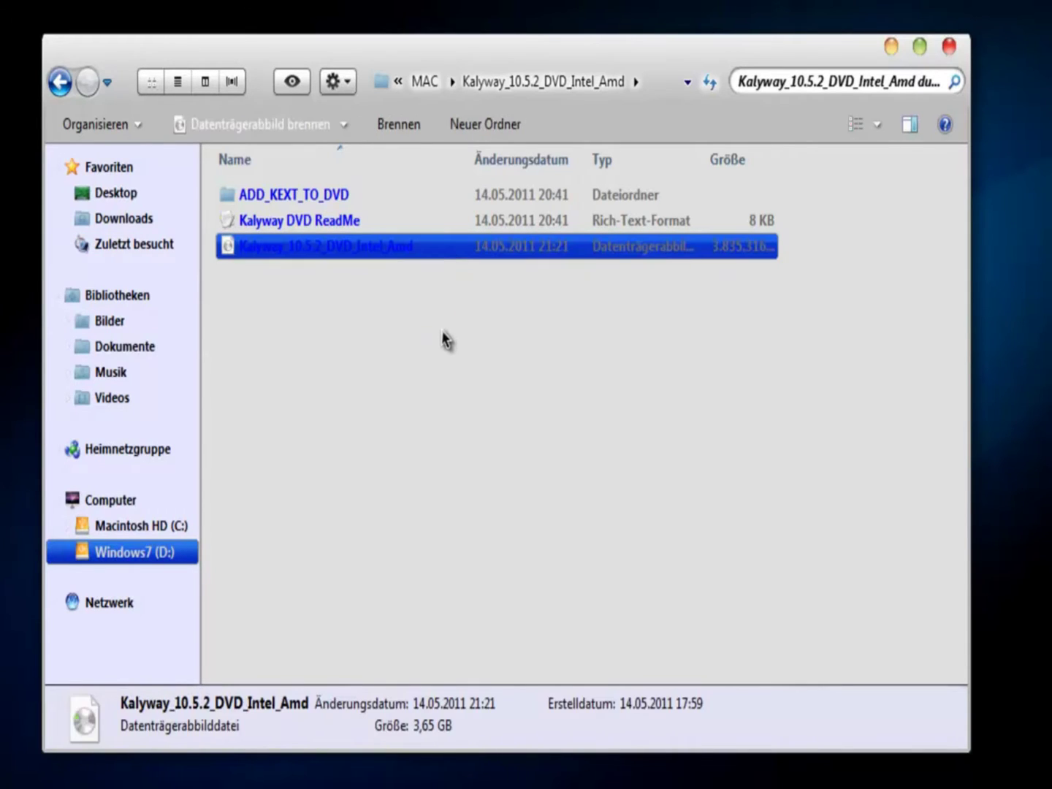
left_click(447, 341)
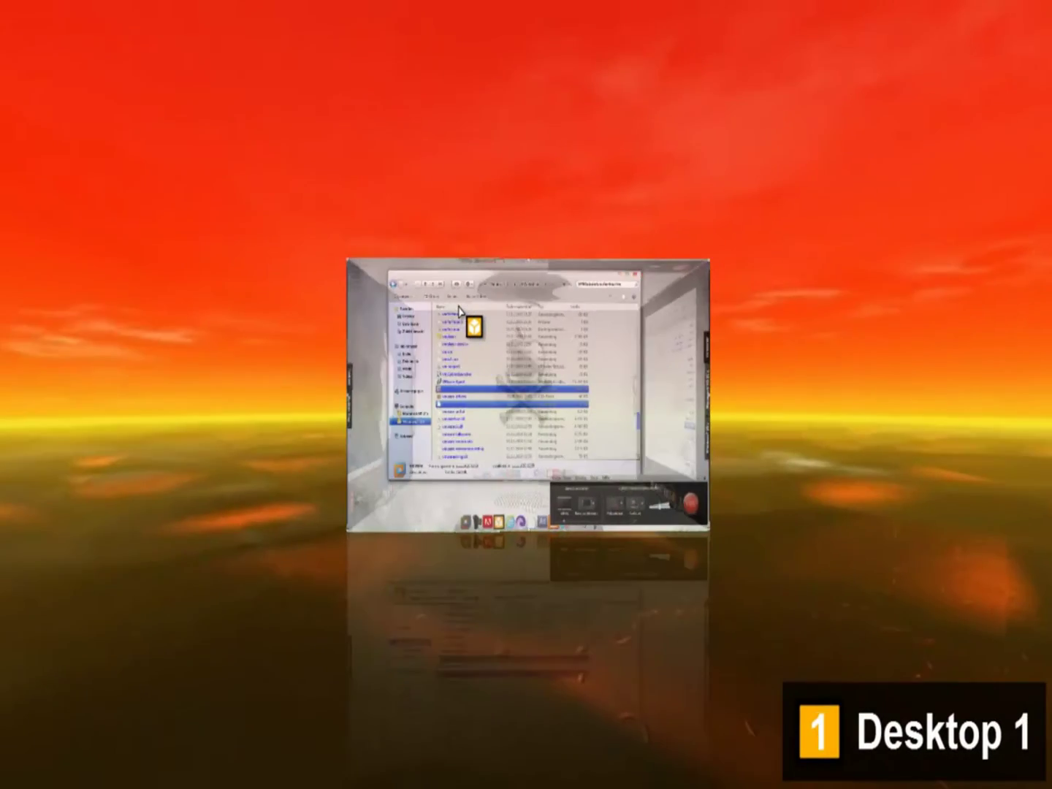
Switch to Desktop 1 and point out the vmware application in the VMWorkstation folder.
left_click_drag(459, 311, 468, 403)
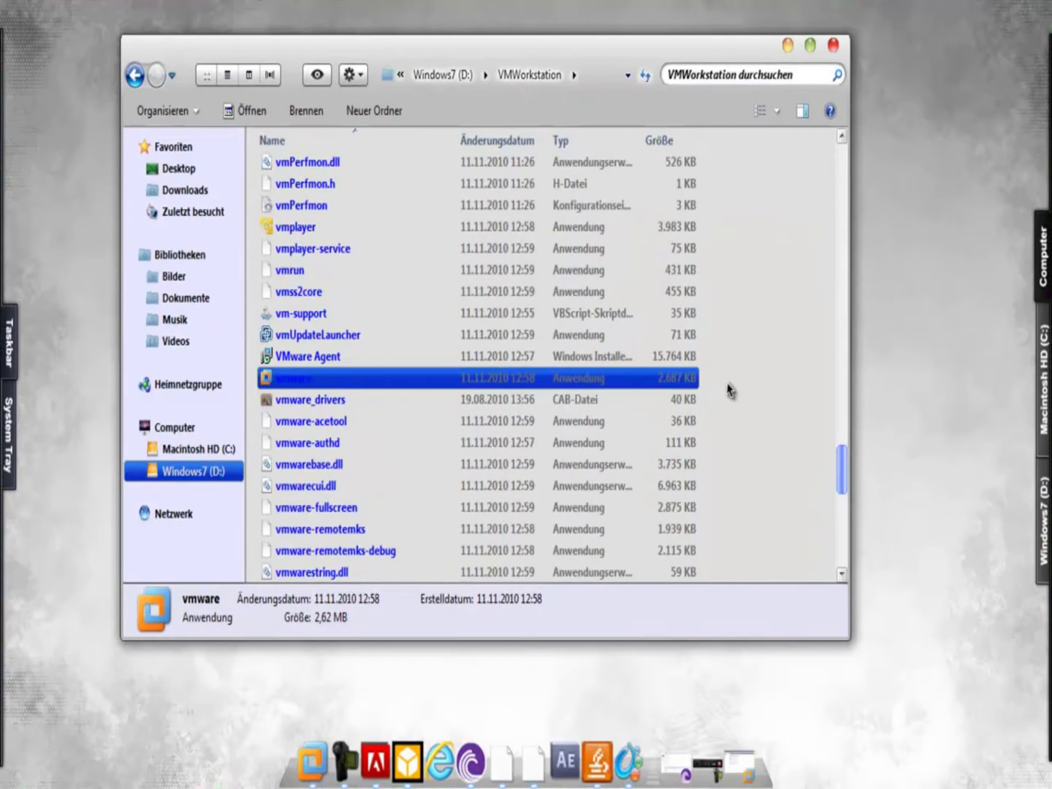
left_click_drag(753, 391, 393, 365)
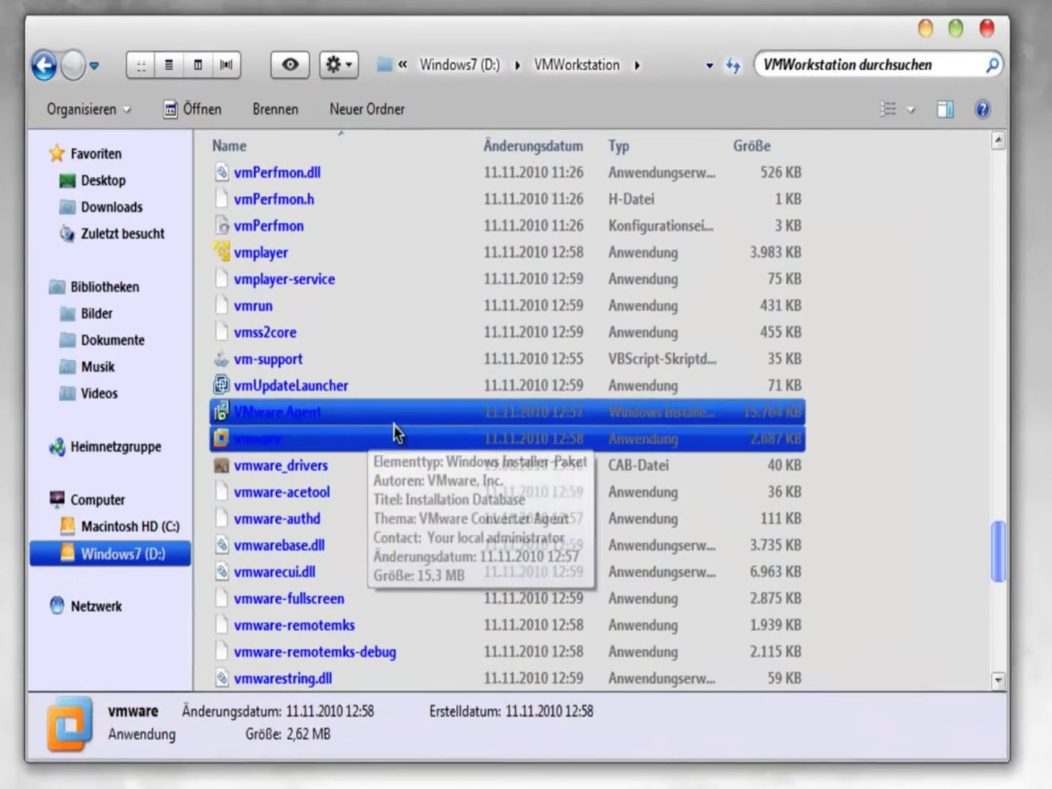
left_click_drag(394, 432, 916, 429)
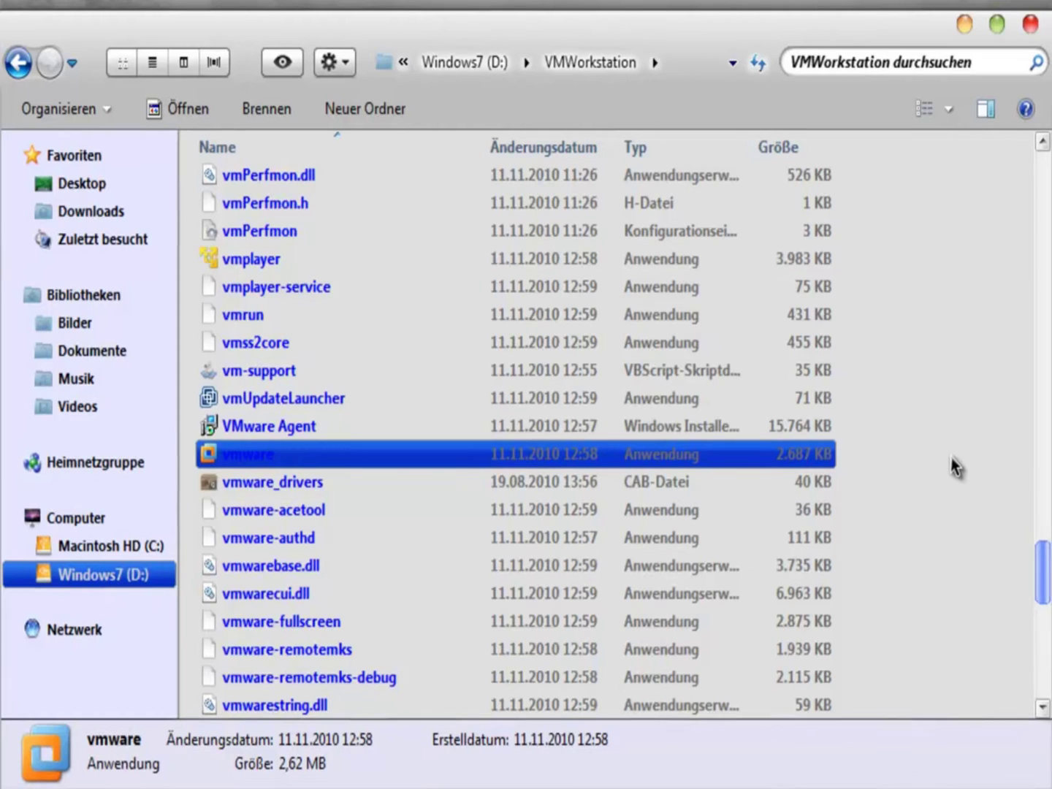
Switch back from Desktop 1 past Desktop 2 to Desktop 3.
key("super")
key("Right")
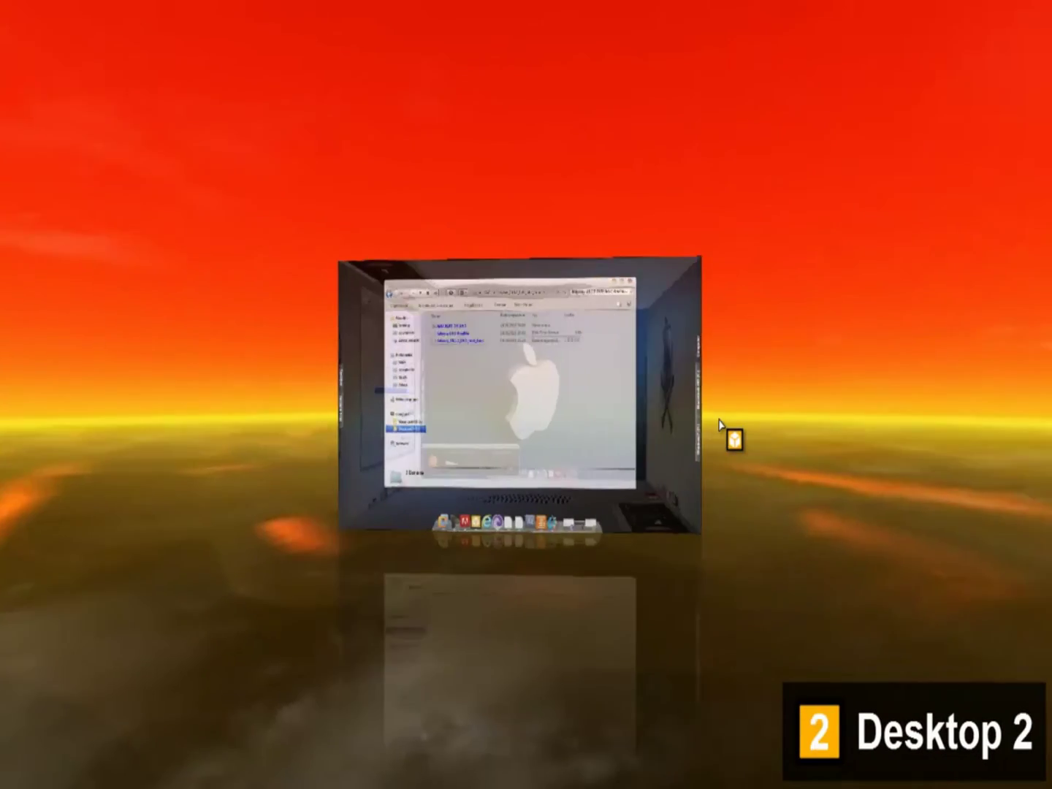
key("Right")
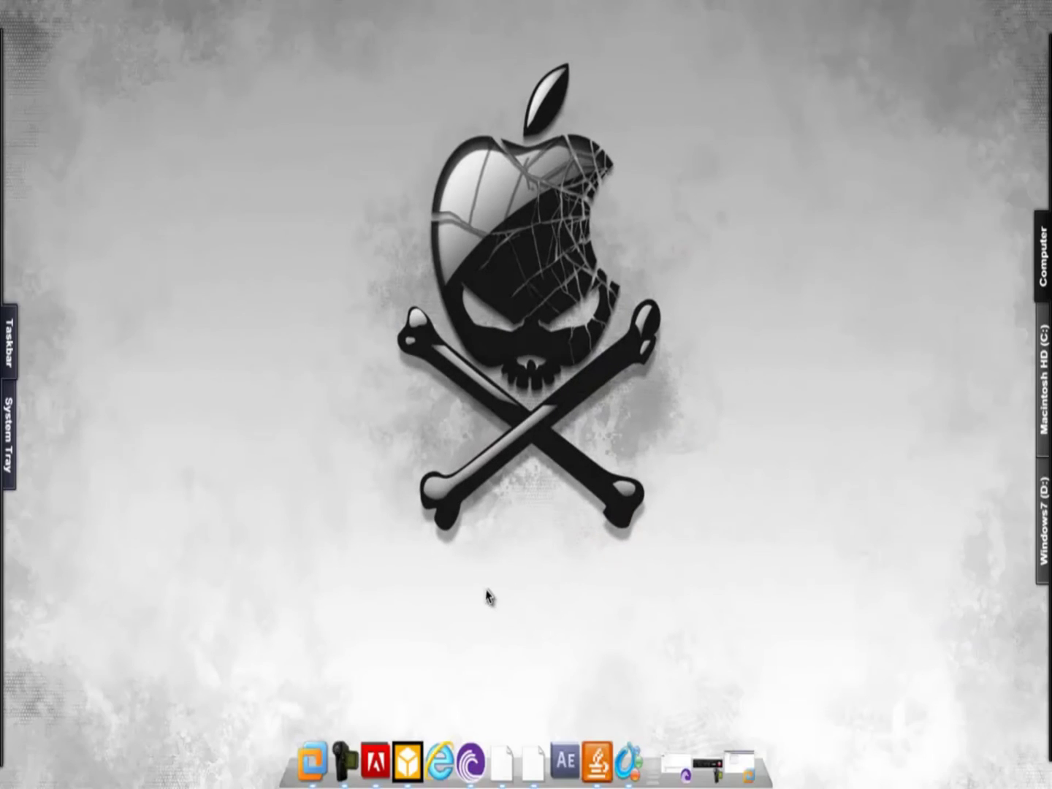
Restore the VMware Workstation window and start creating a new virtual machine with the Typical configuration.
left_click(312, 749)
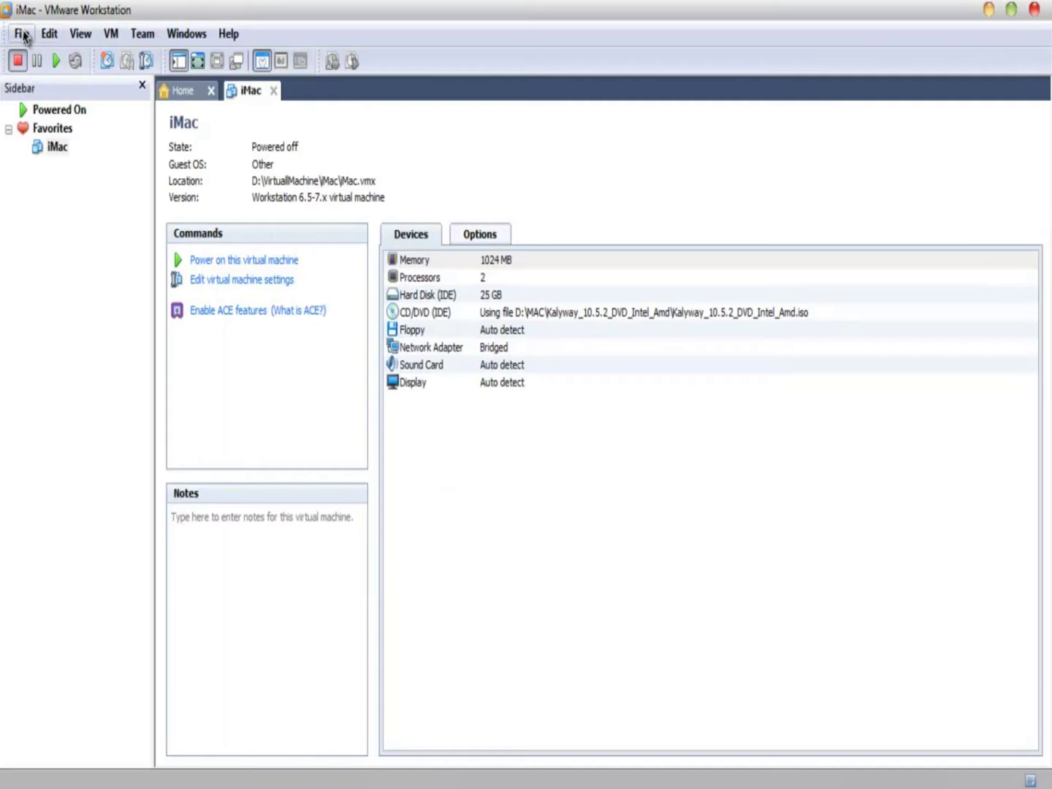
left_click(22, 33)
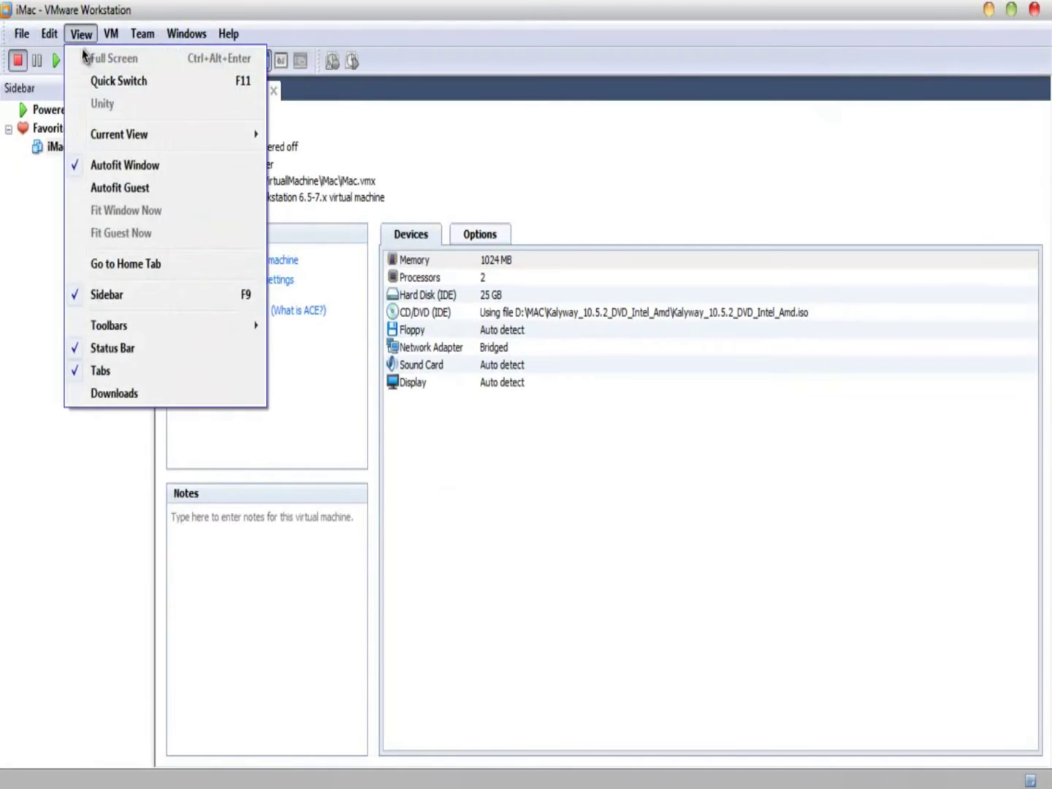
mouse_move(188, 58)
left_click(329, 58)
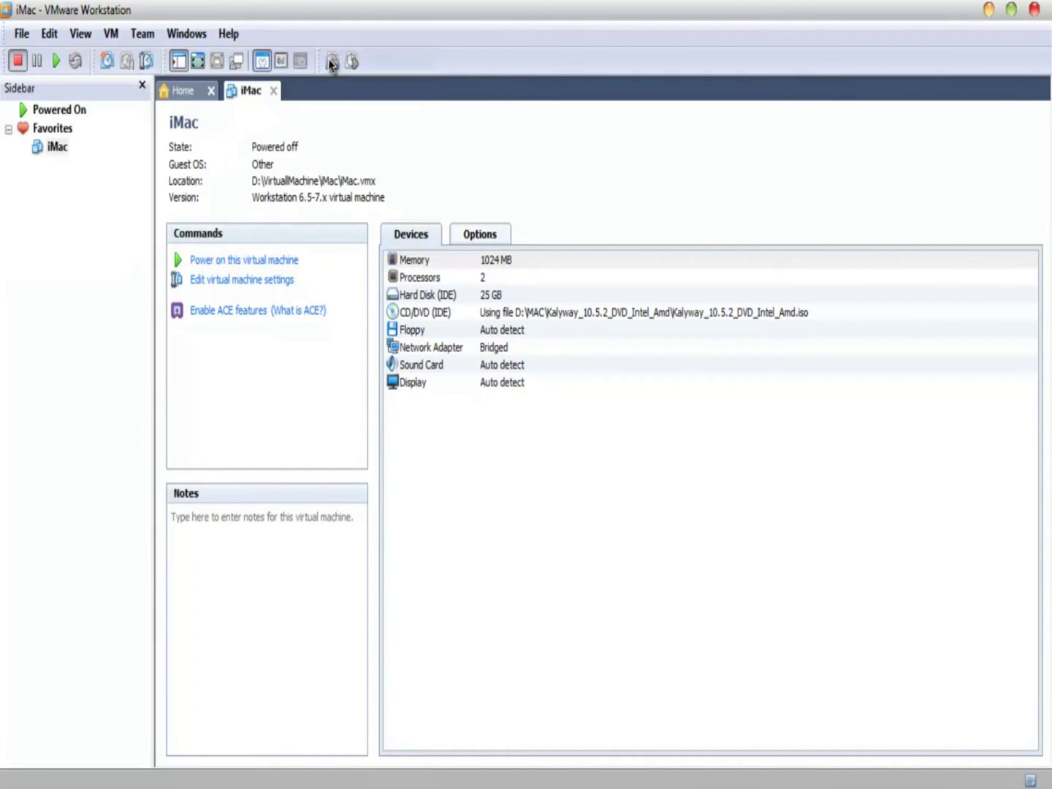
left_click_drag(517, 208, 386, 105)
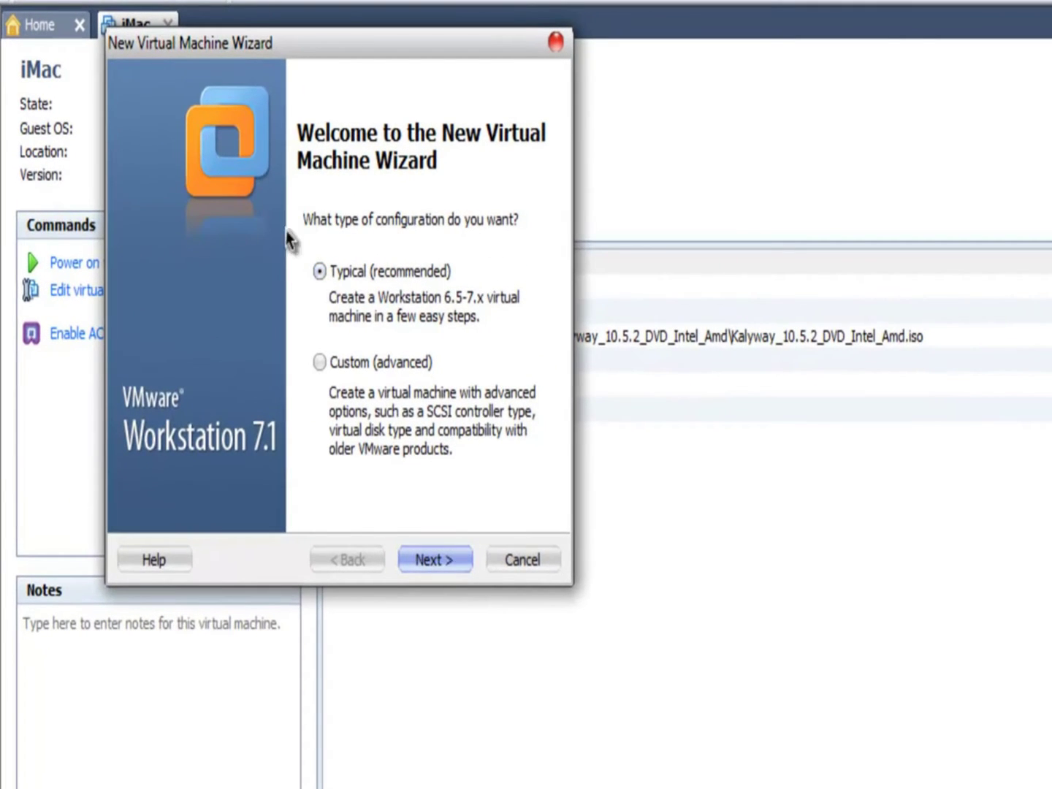
left_click(447, 562)
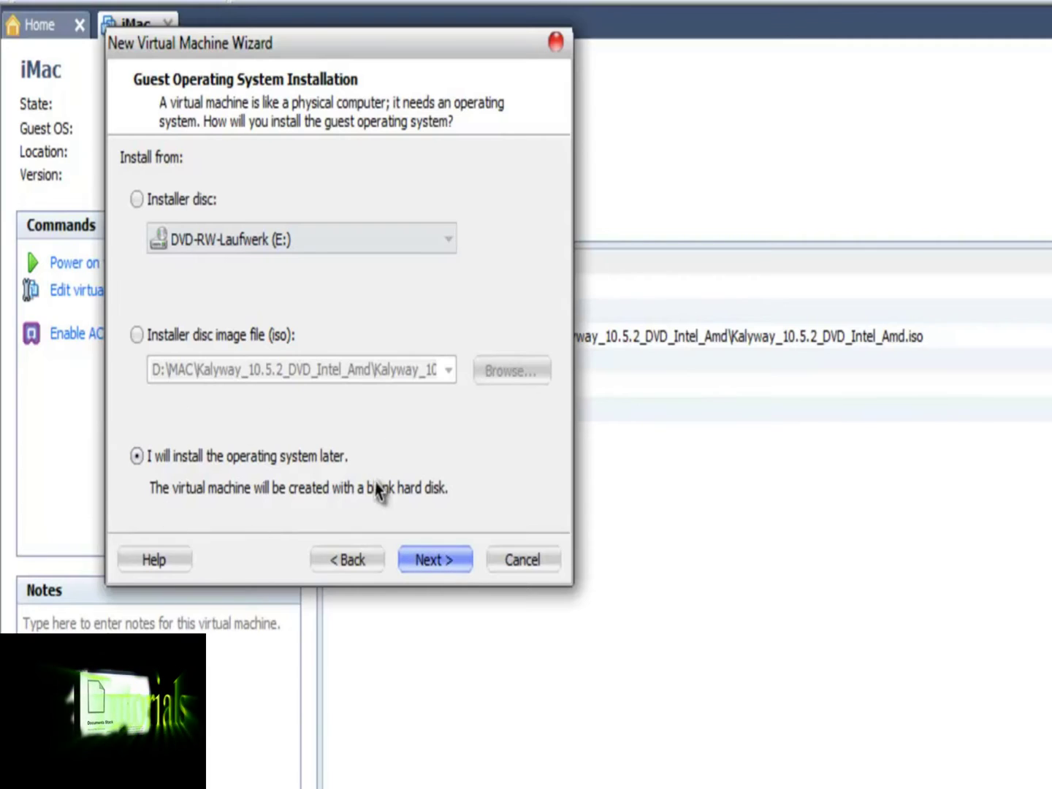
Choose to install the operating system later and set both the guest operating system and its version to Other.
left_click(444, 573)
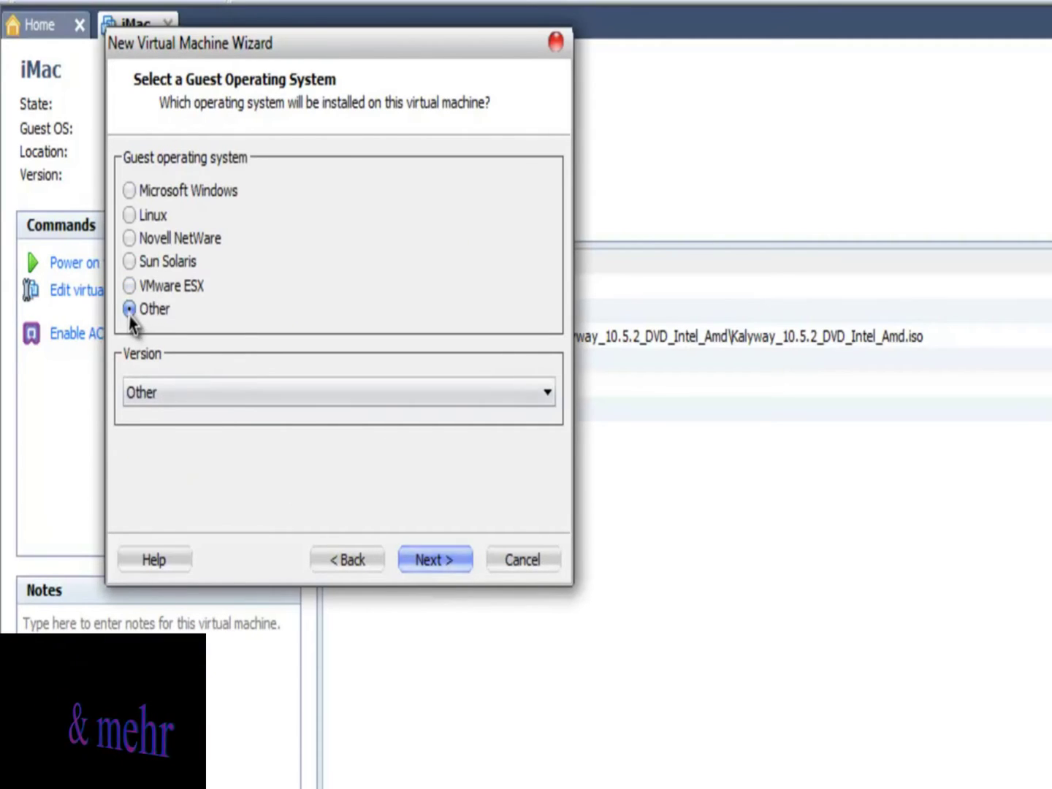
left_click(207, 398)
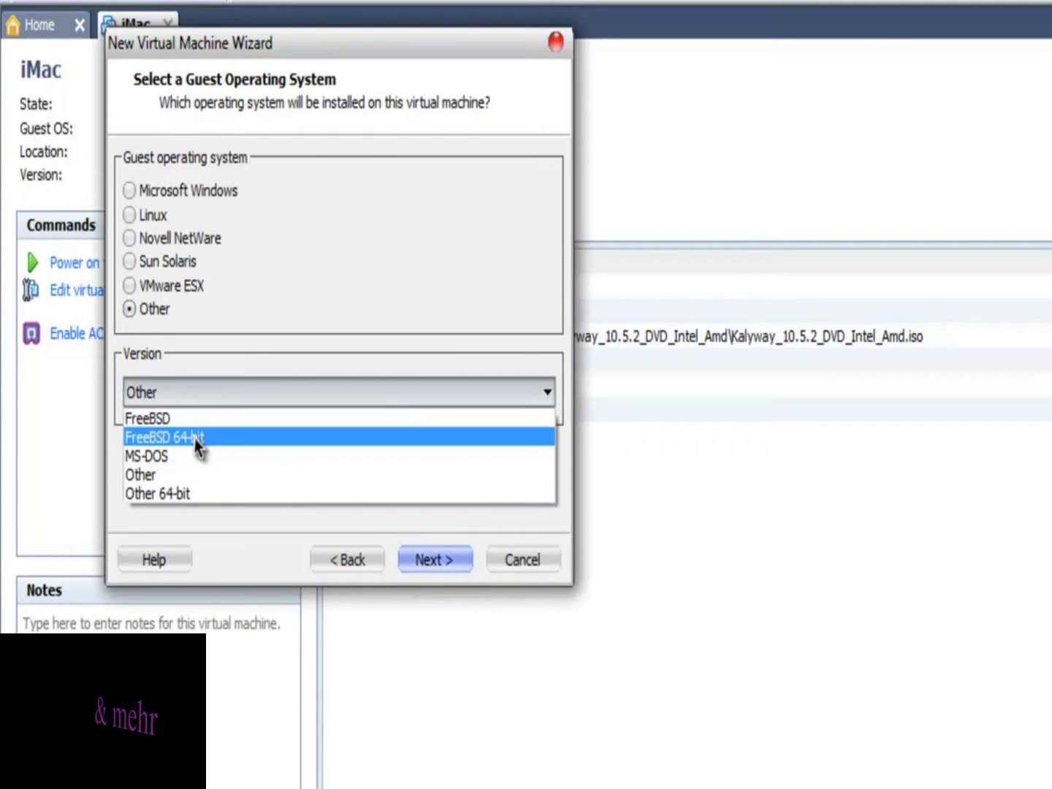
left_click(168, 475)
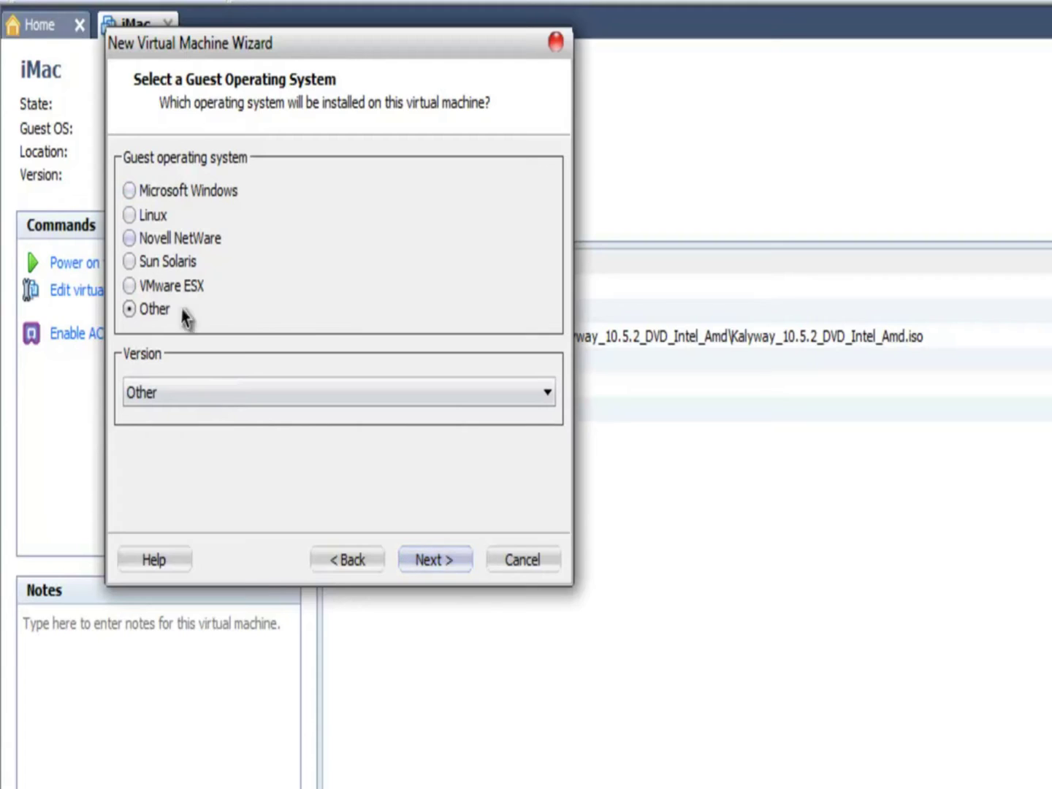
left_click(437, 561)
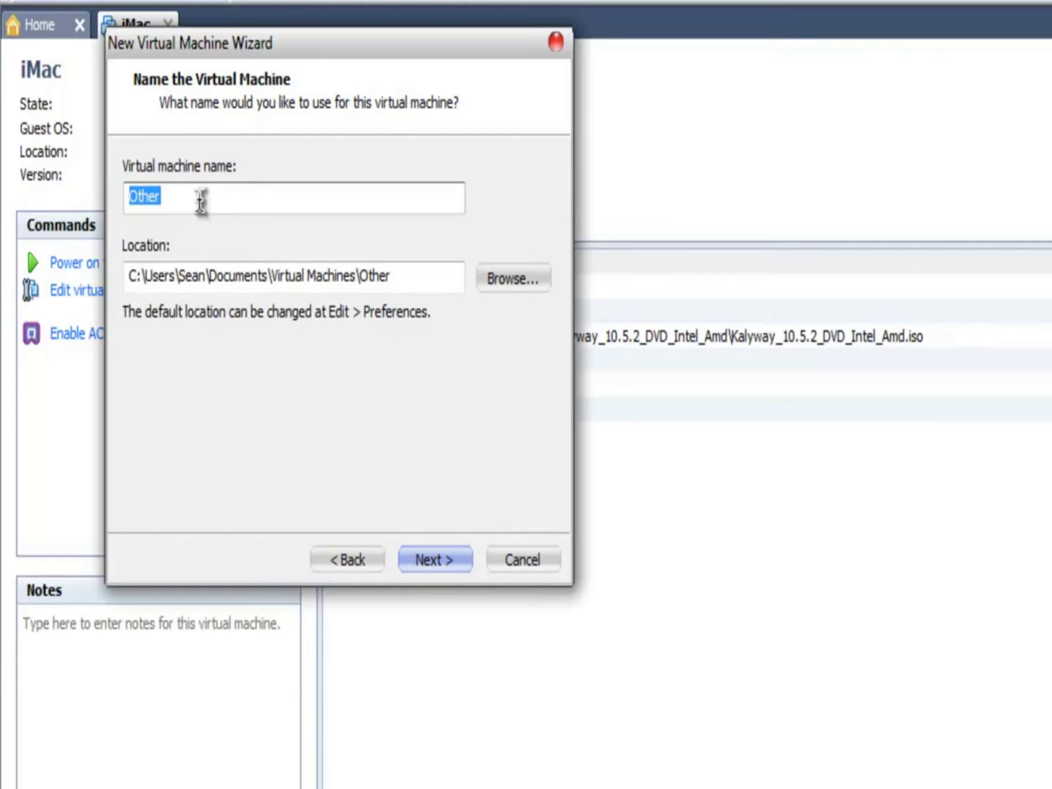
Name the virtual machine Mac OS 10.5.2 and set its location to the VirtuallMachine folder on drive D:.
type("Mac OS 10.5.2")
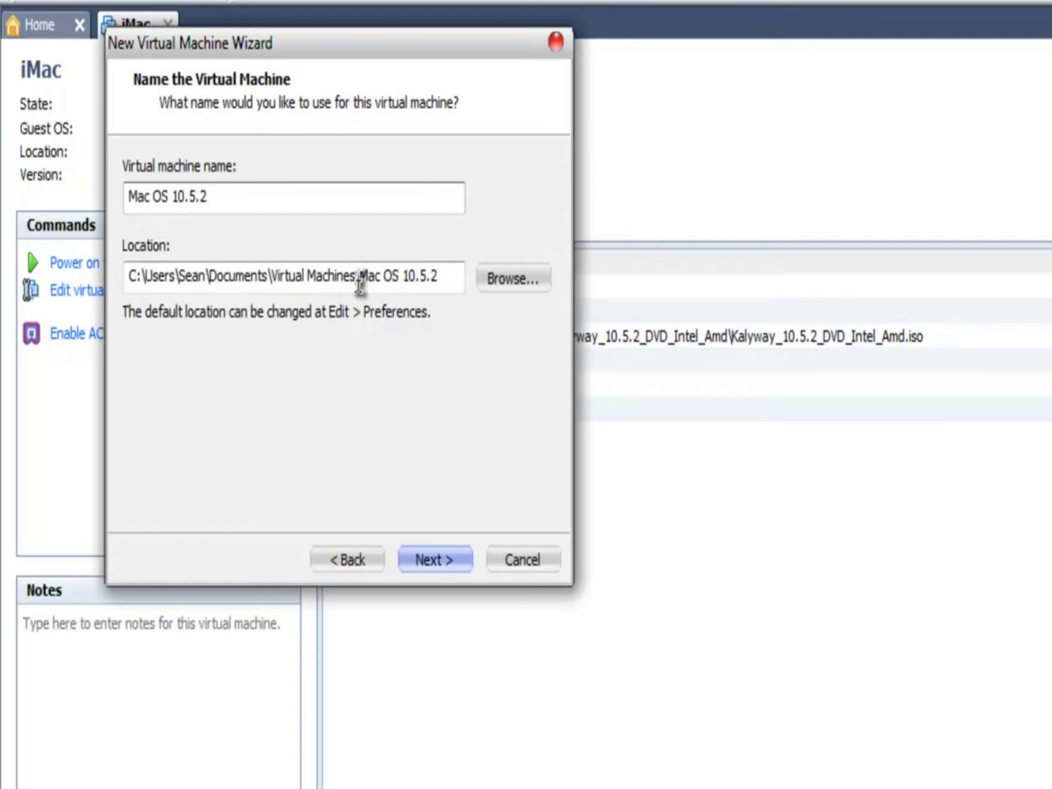
left_click(512, 283)
left_click(431, 478)
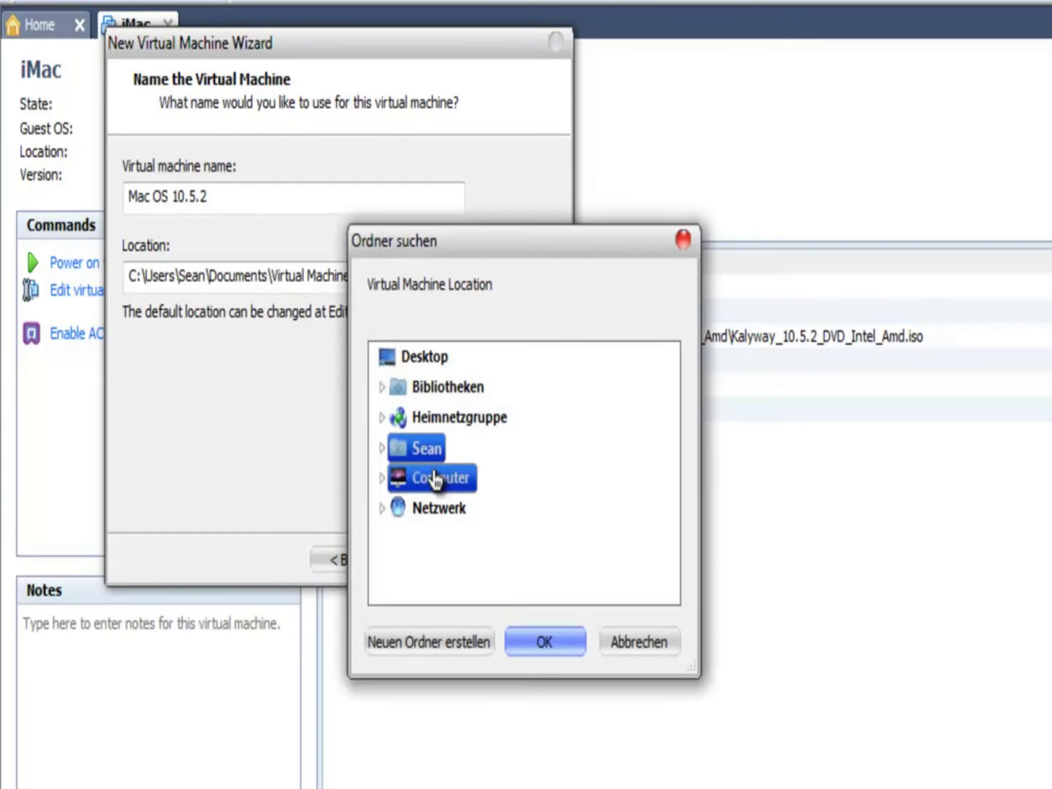
left_click(464, 539)
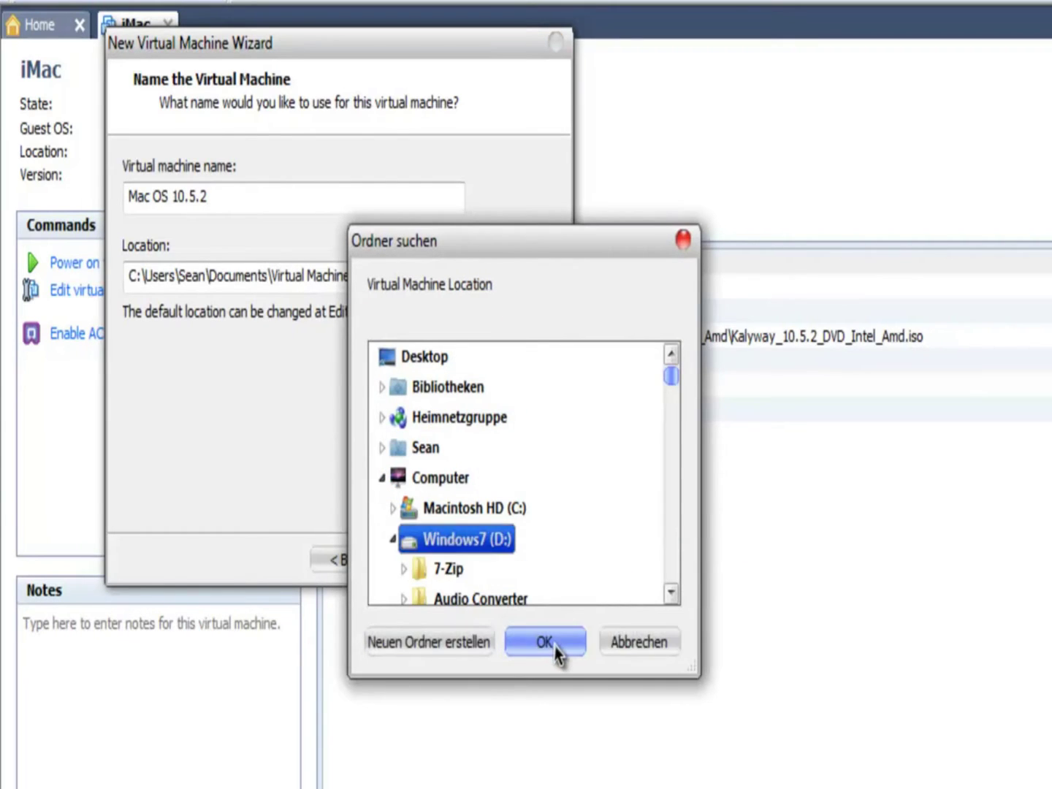
left_click(555, 651)
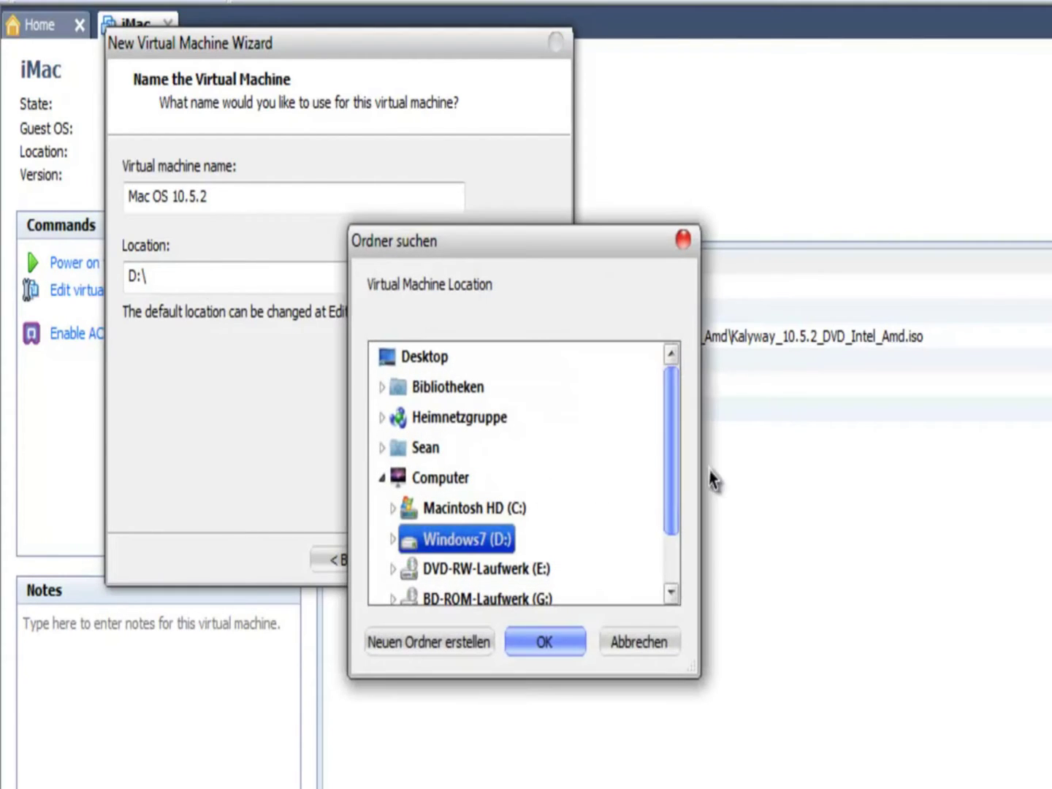
double_click(464, 541)
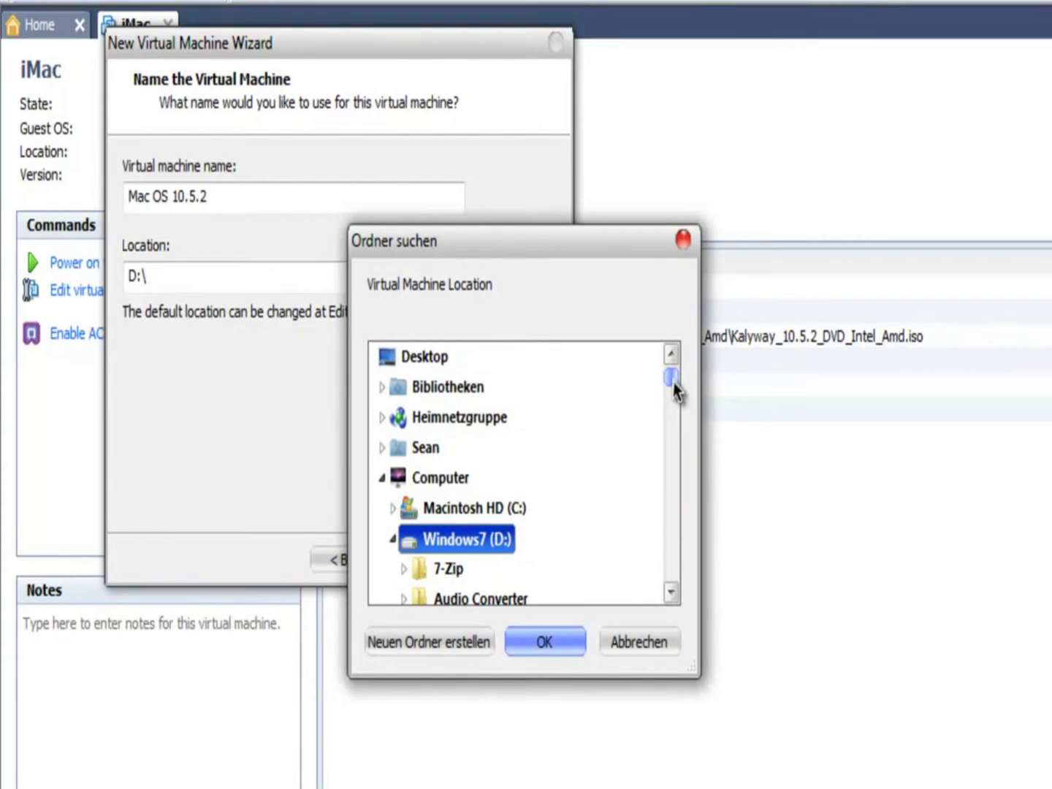
left_click_drag(671, 380, 668, 559)
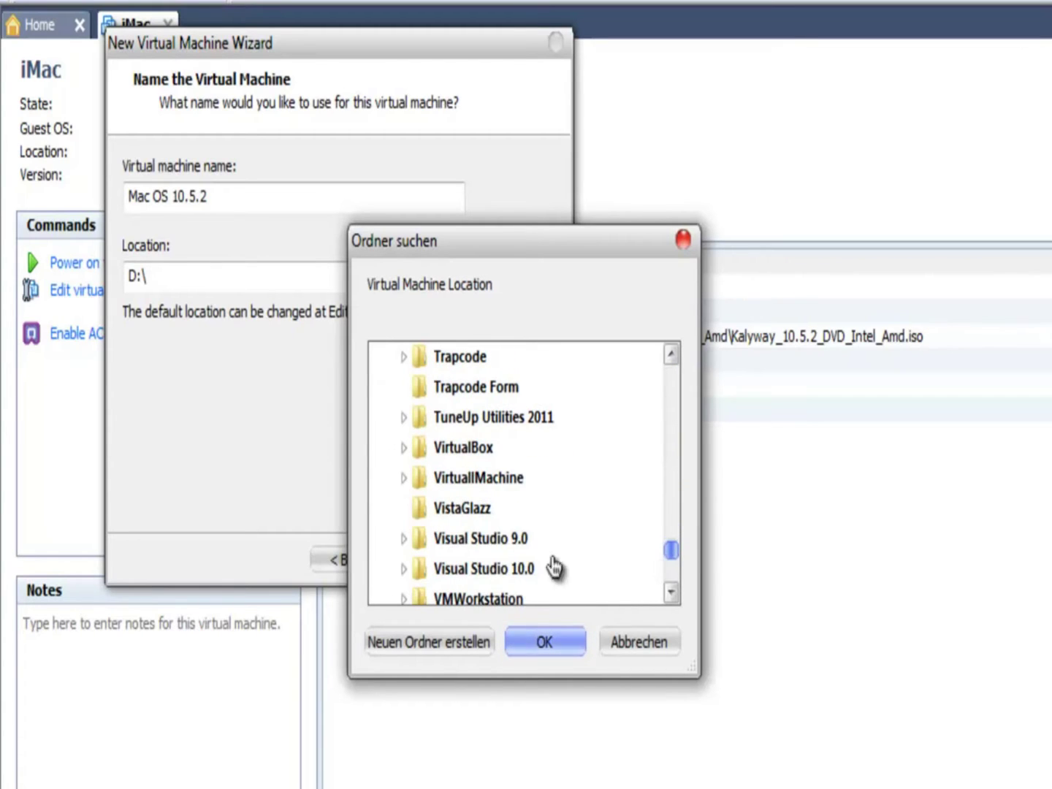
left_click(483, 479)
double_click(477, 483)
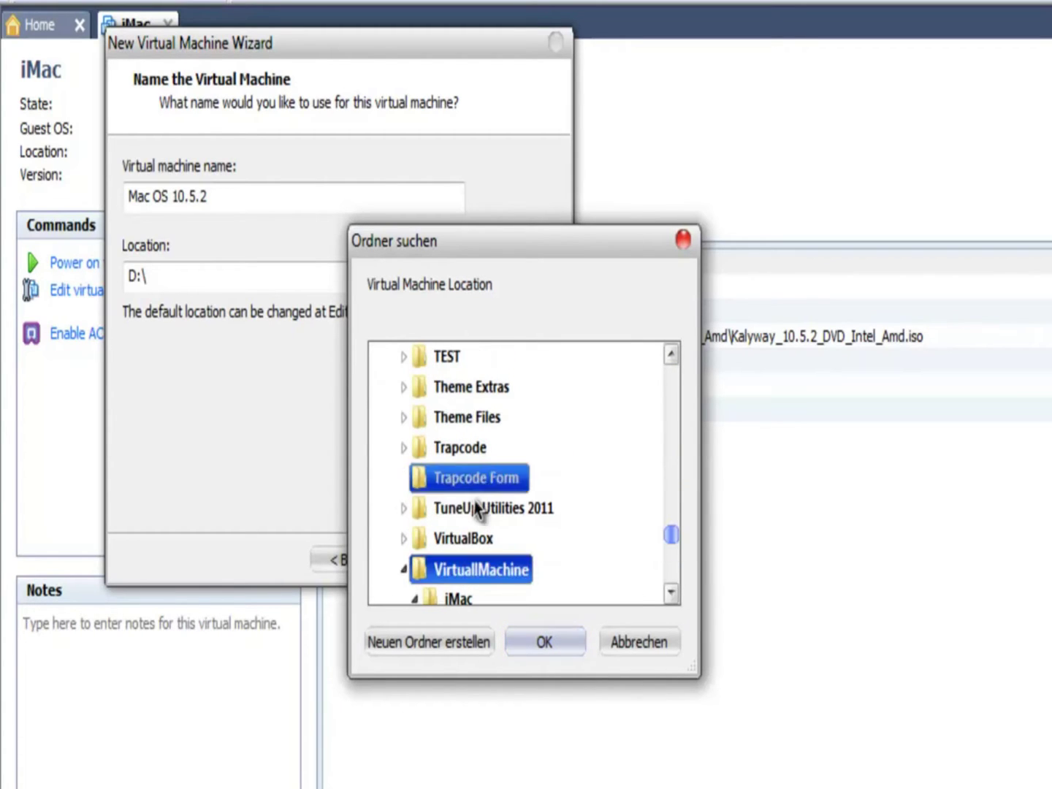
left_click(567, 653)
Set the virtual machine's maximum disk size to 15 GB, stored as a single file.
left_click(436, 560)
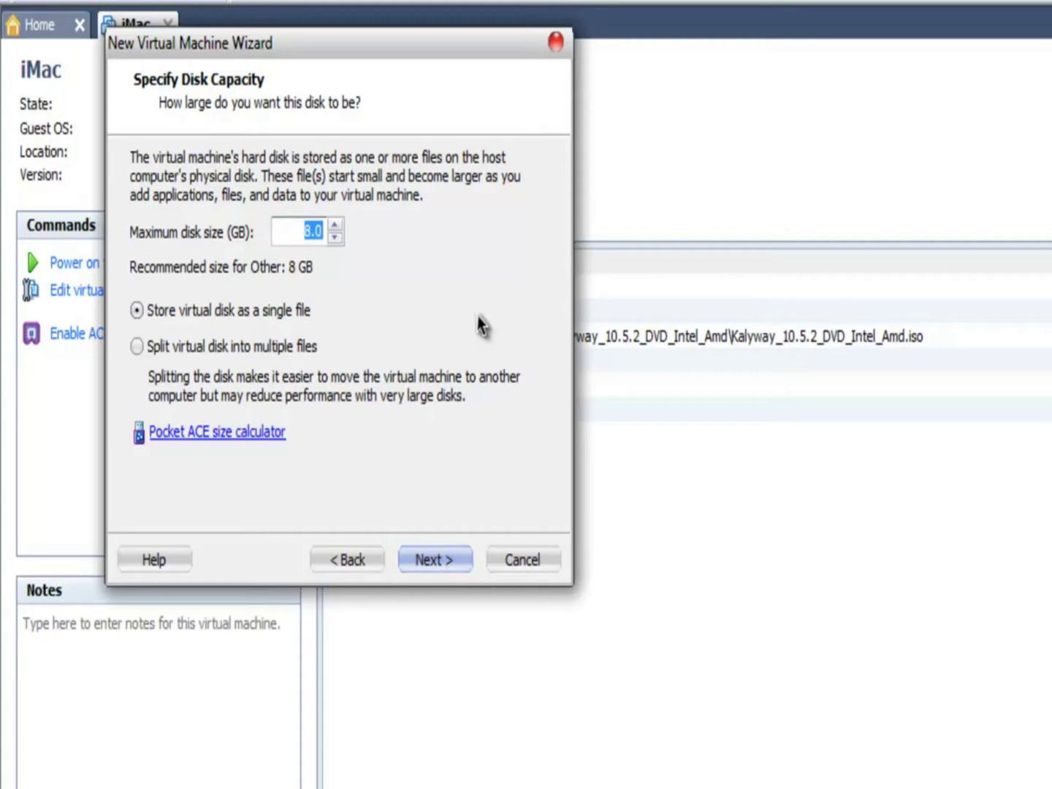
type("15")
left_click(441, 561)
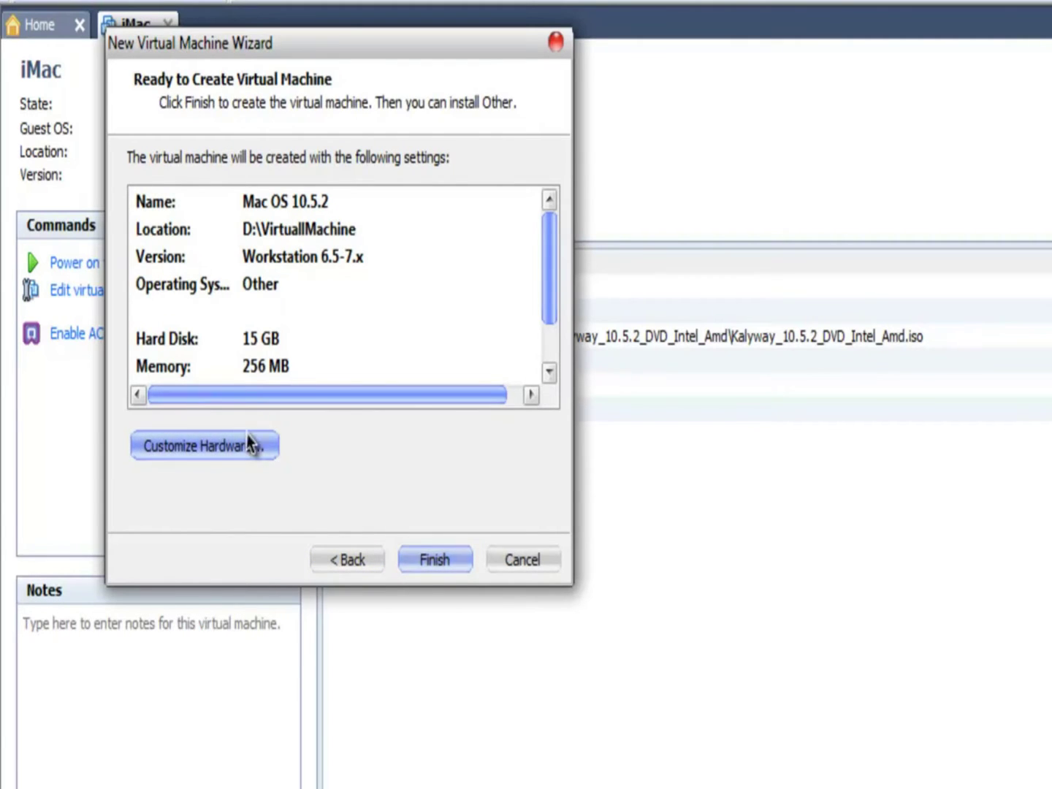
Customize the hardware with 1024 MB of memory and 2 cores per processor.
left_click(240, 444)
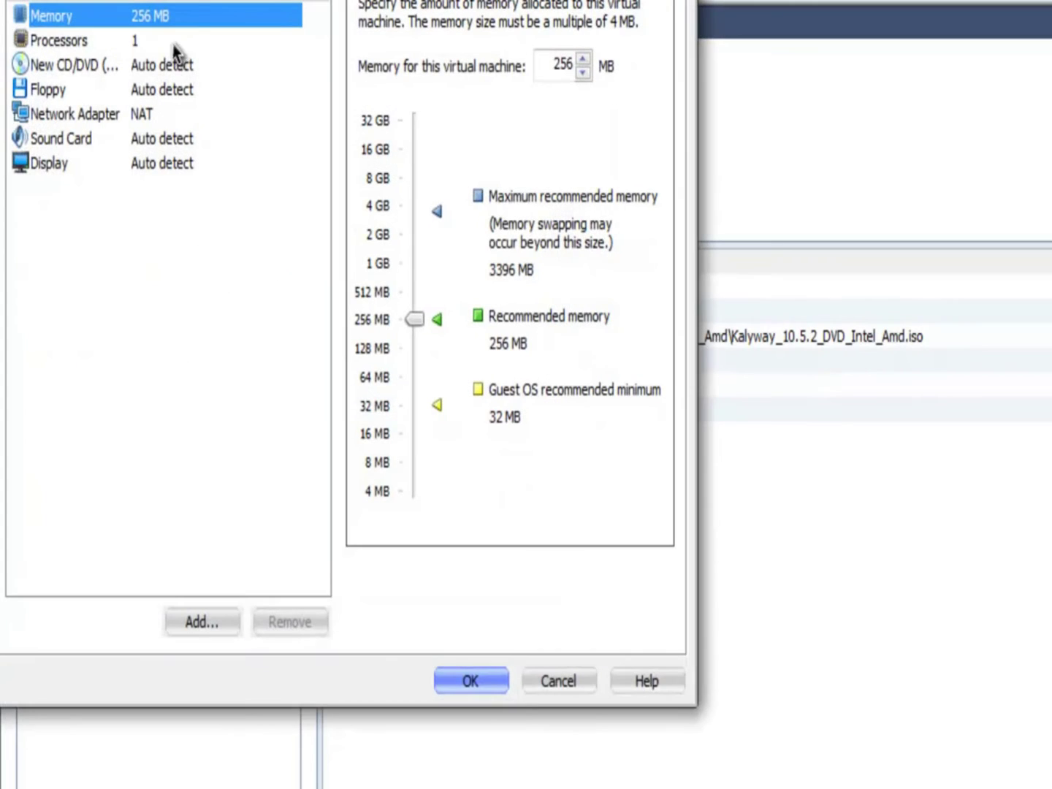
double_click(569, 68)
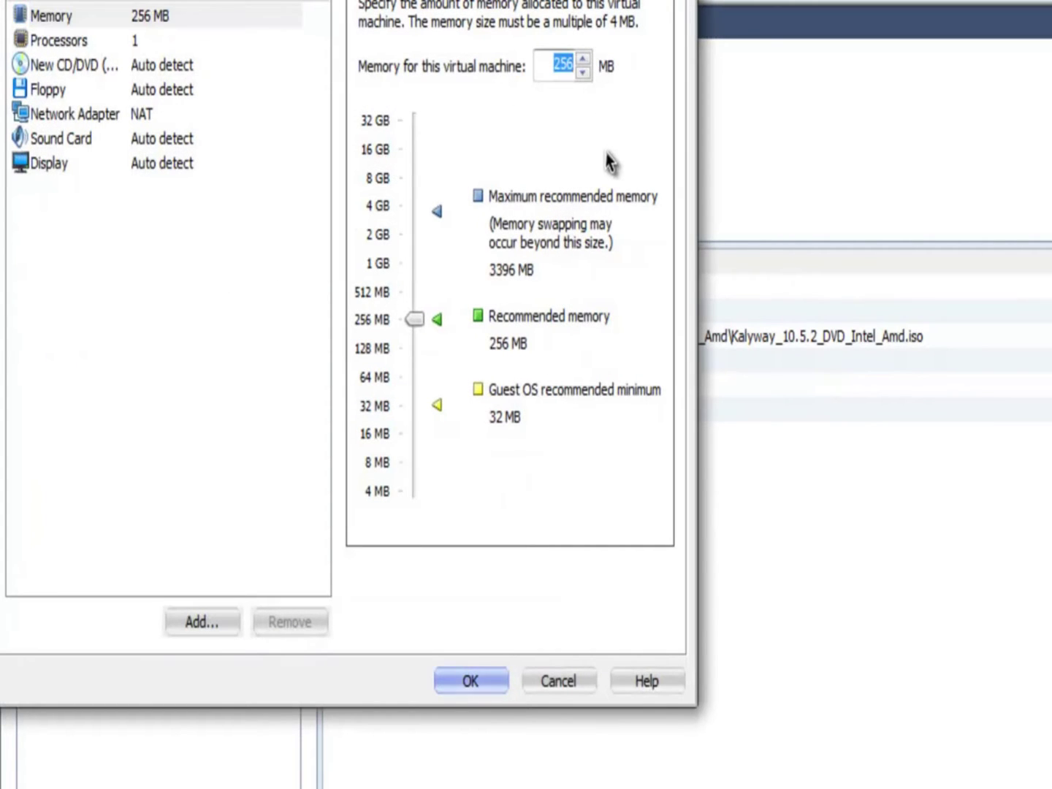
type("1024")
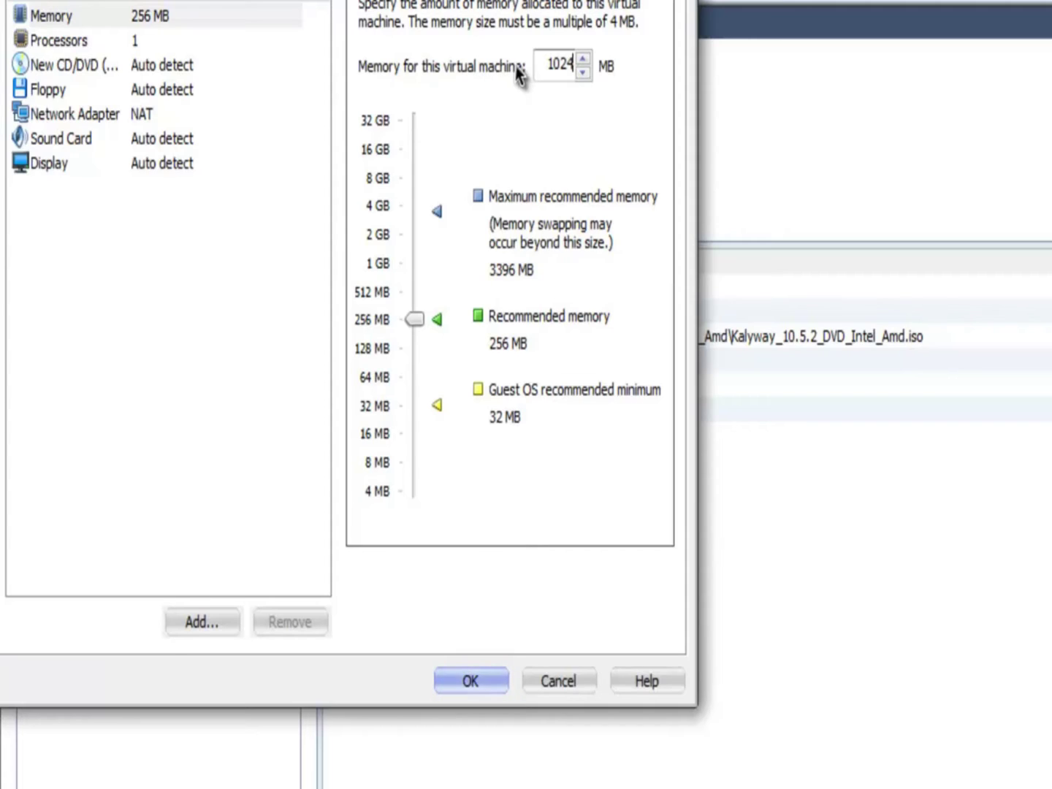
left_click(91, 41)
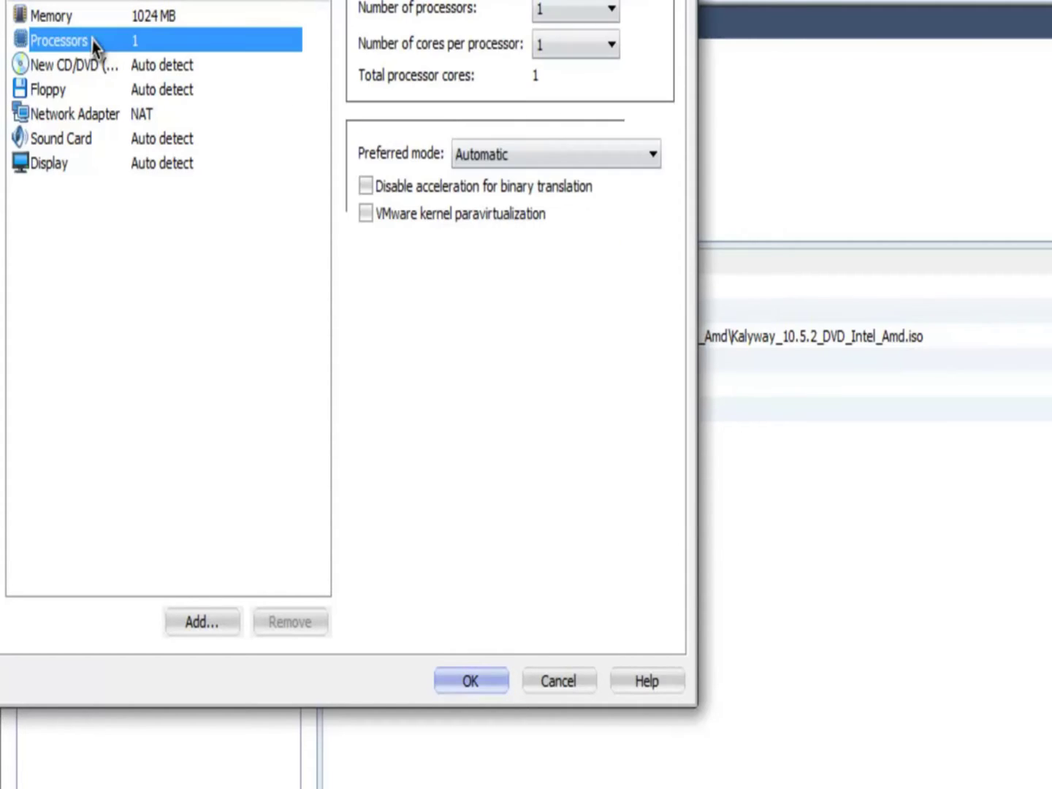
left_click(608, 45)
left_click(596, 90)
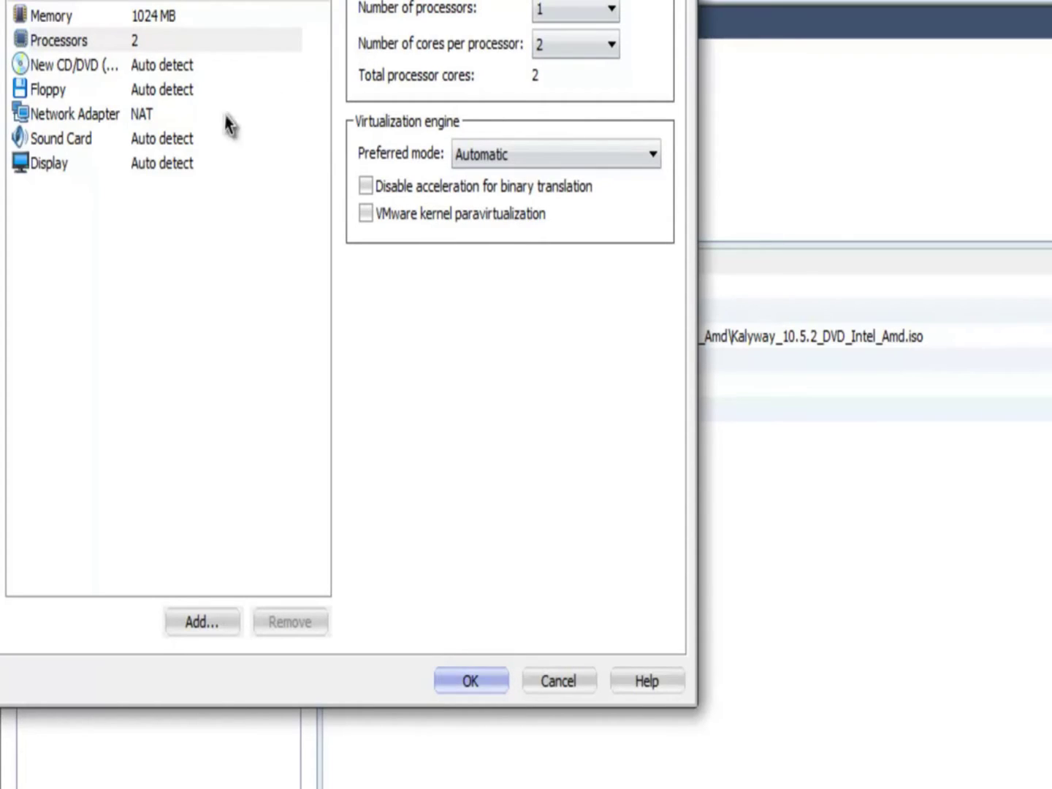
Connect the CD/DVD drive to the Kalyway_10.5.2_DVD_Intel_Amd ISO image from the MAC folder on D: and finish creating the virtual machine.
left_click(109, 71)
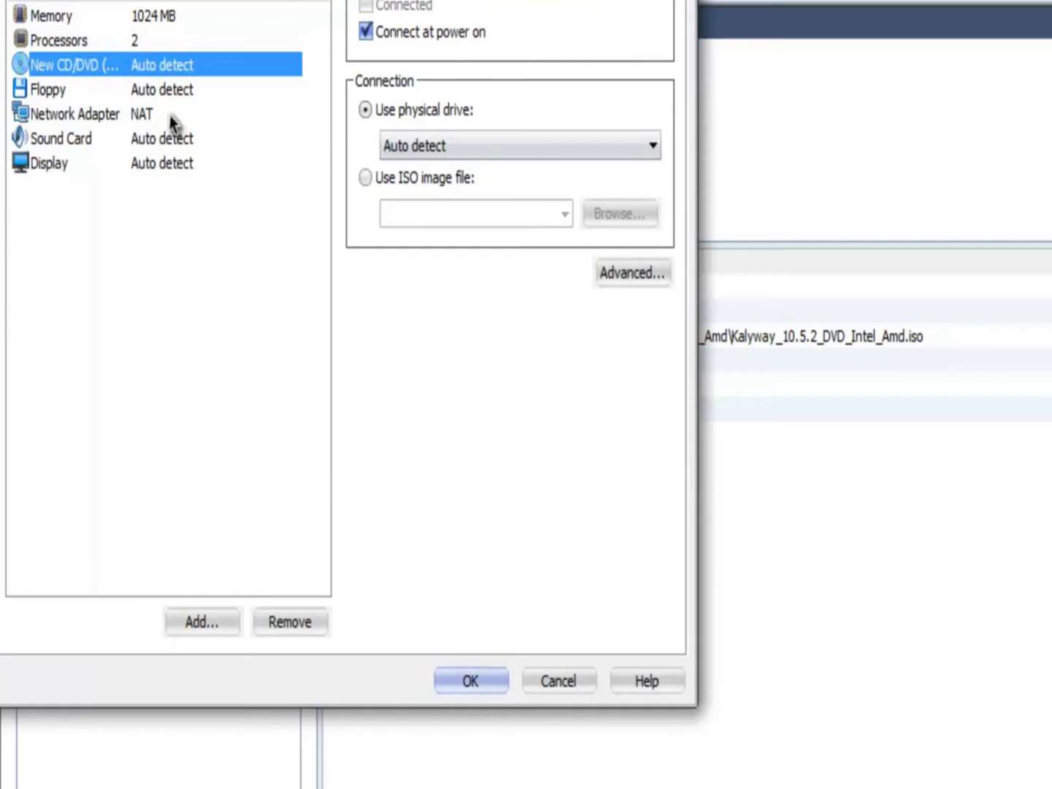
left_click(406, 181)
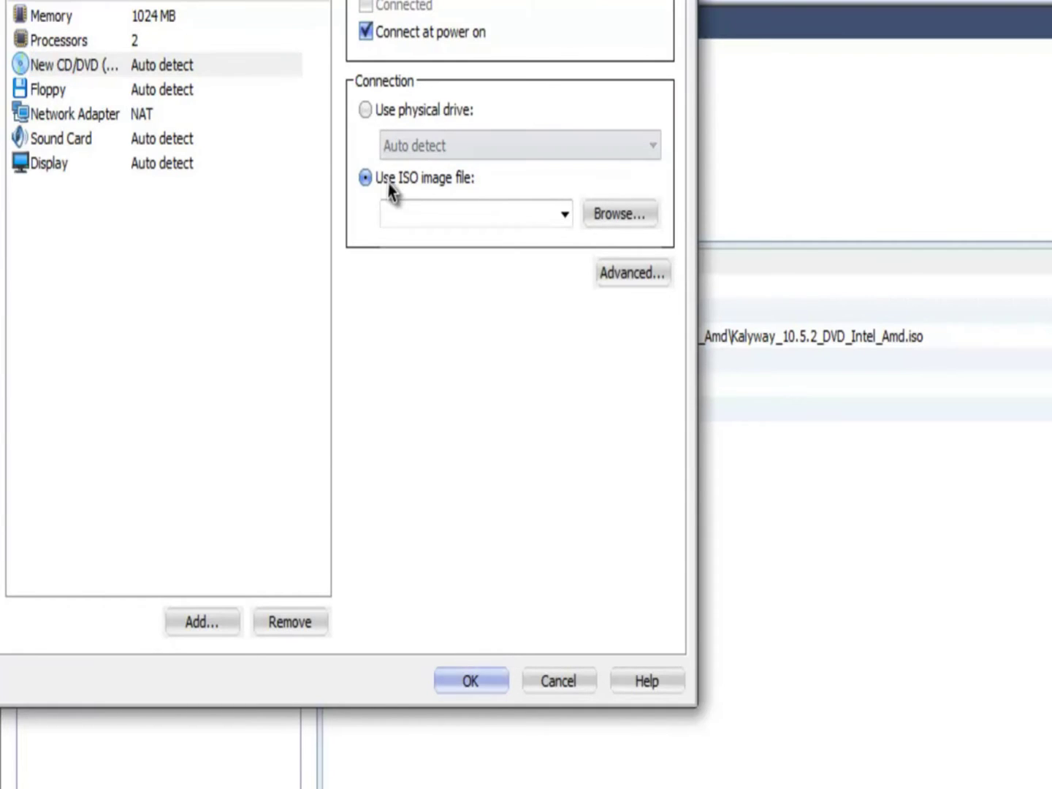
left_click(601, 213)
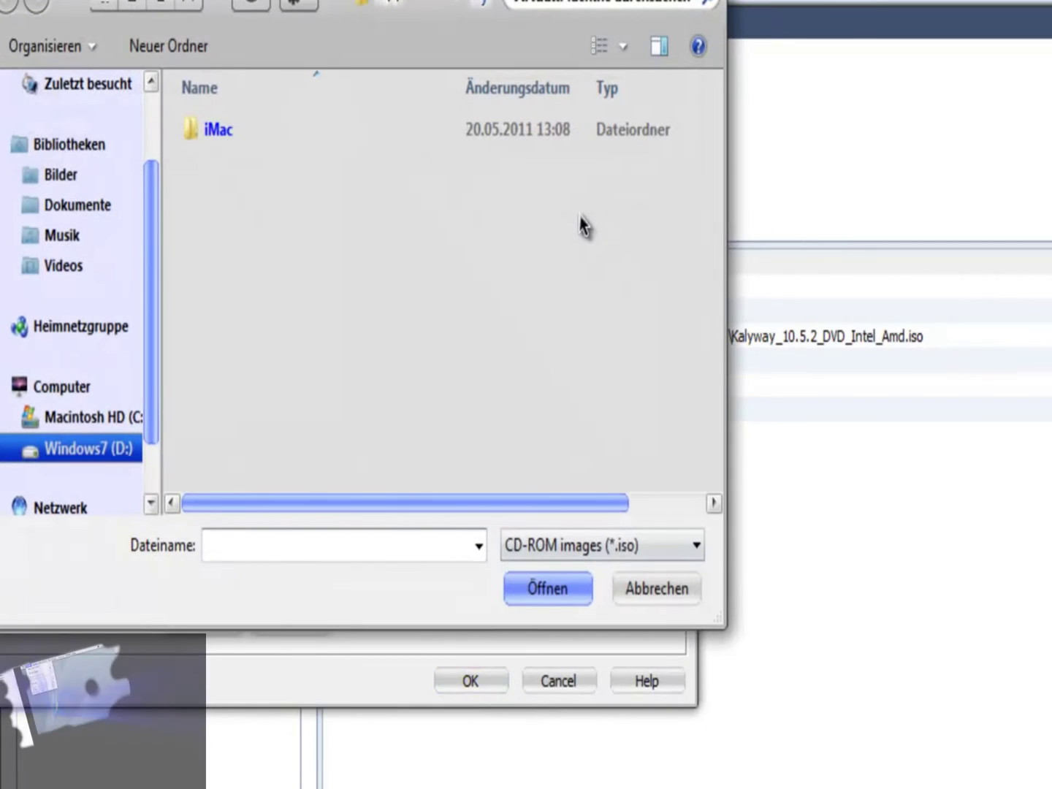
left_click(120, 431)
left_click(119, 437)
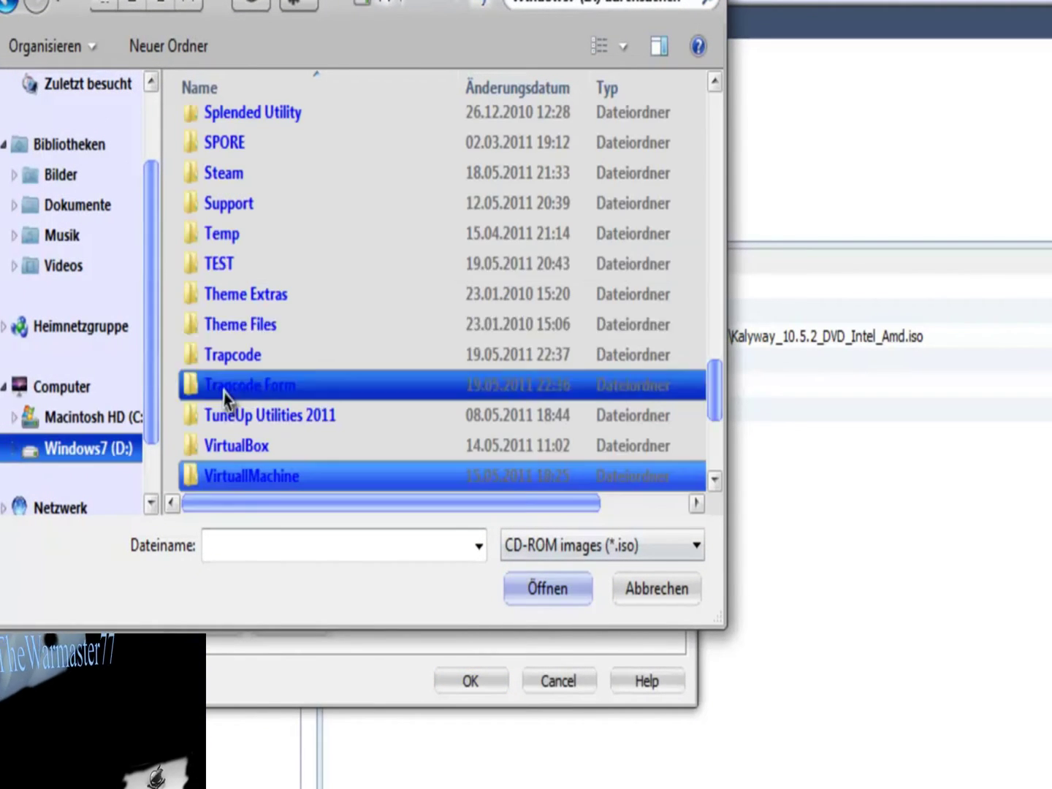
left_click(333, 265)
key("k")
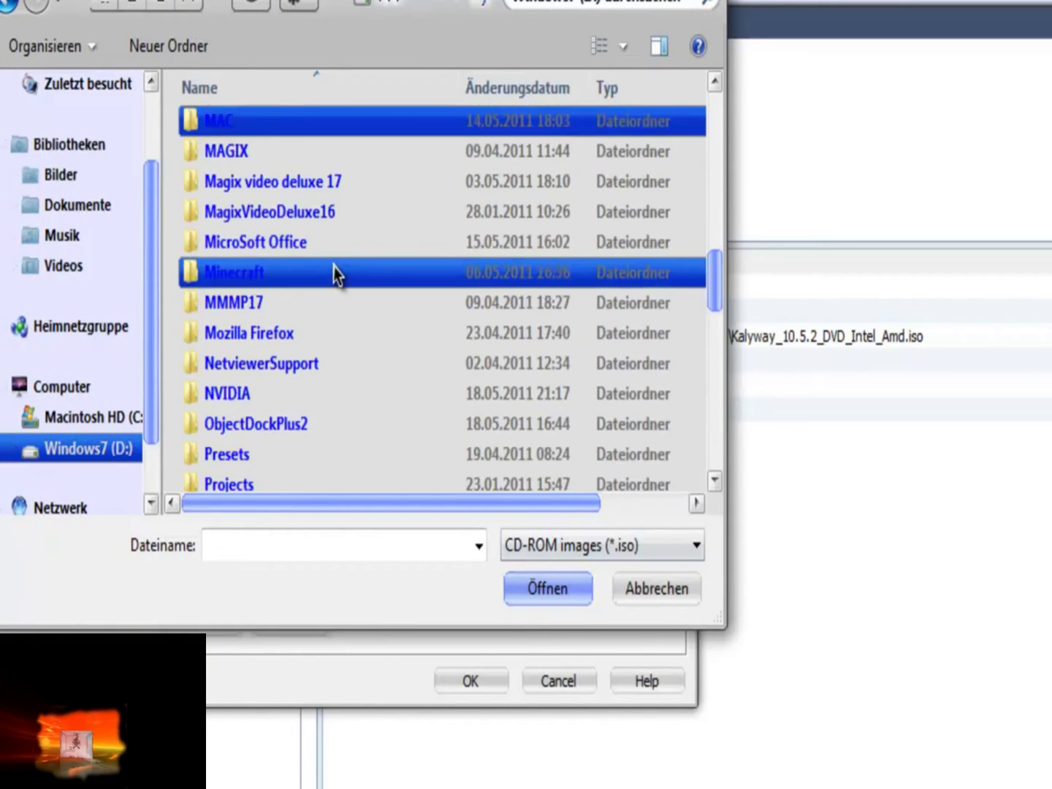
double_click(277, 134)
left_click(282, 159)
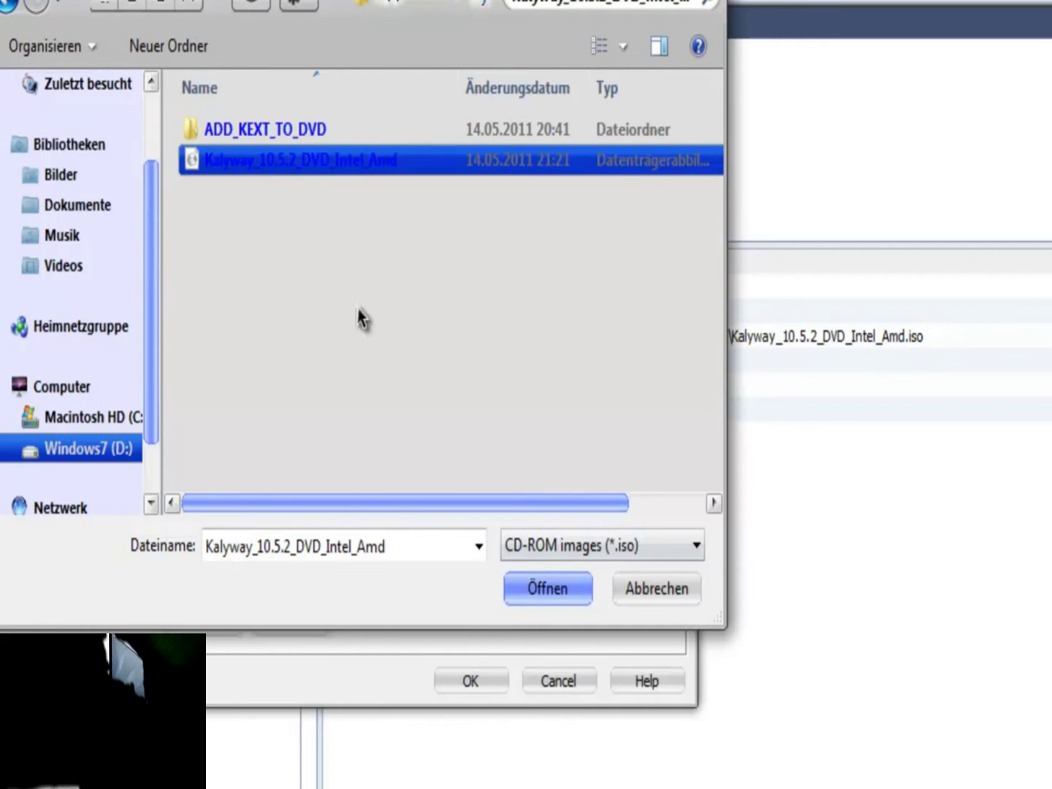
left_click(541, 589)
left_click(471, 681)
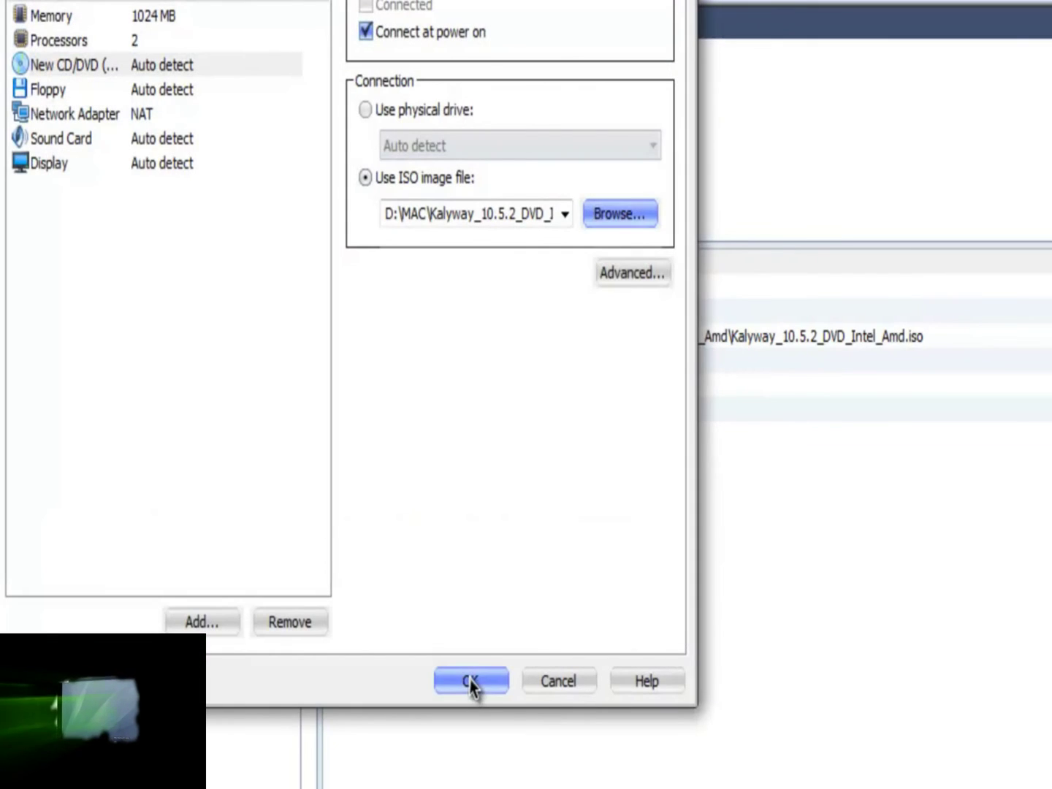
left_click(437, 560)
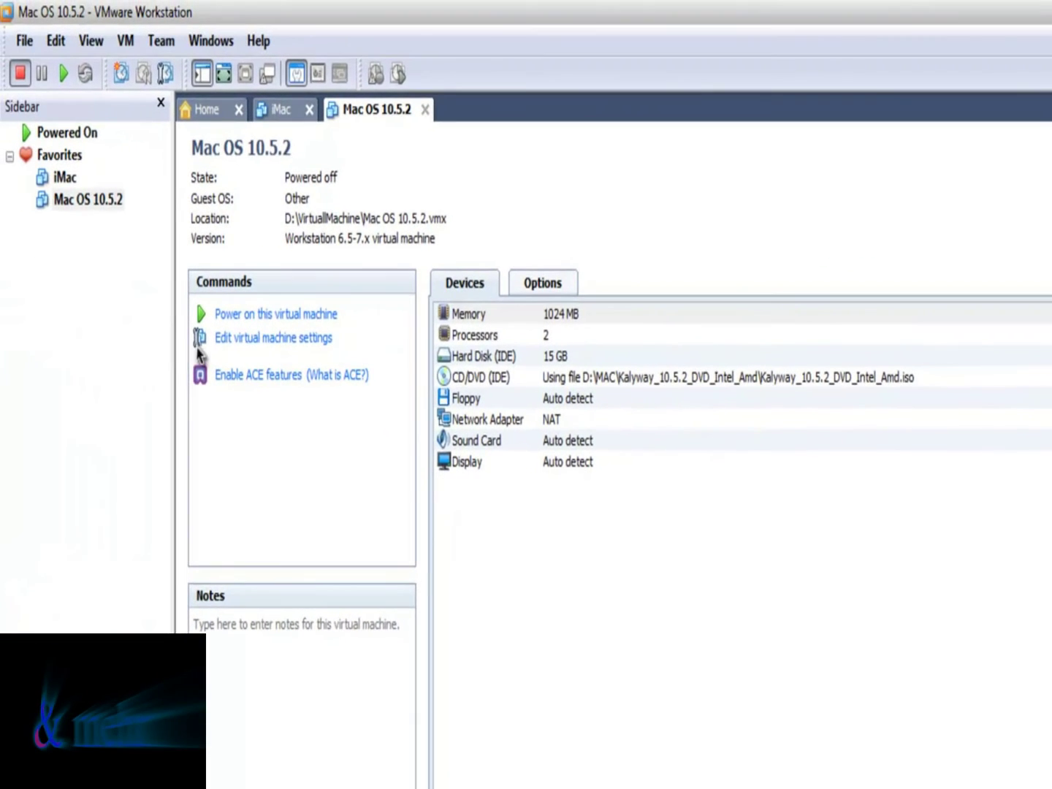
Power on the Mac OS 10.5.2 virtual machine and start it up from the CD-ROM into the installer's language selection.
left_click(278, 307)
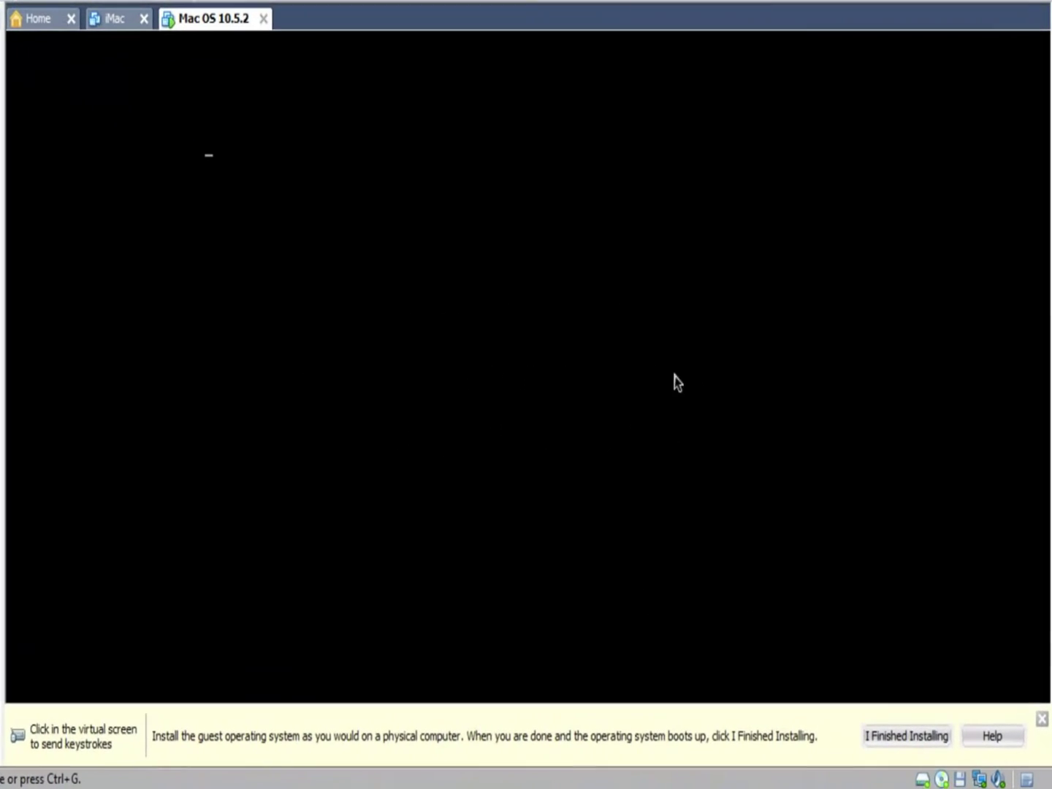
left_click(677, 381)
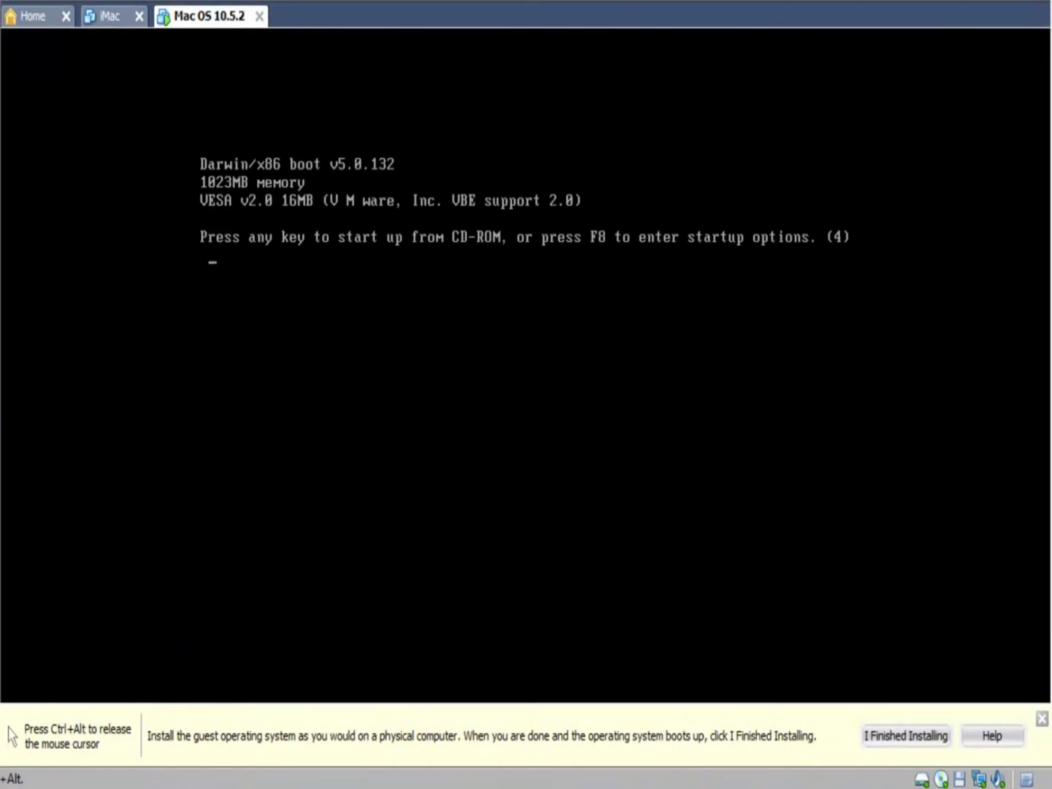
key("Return")
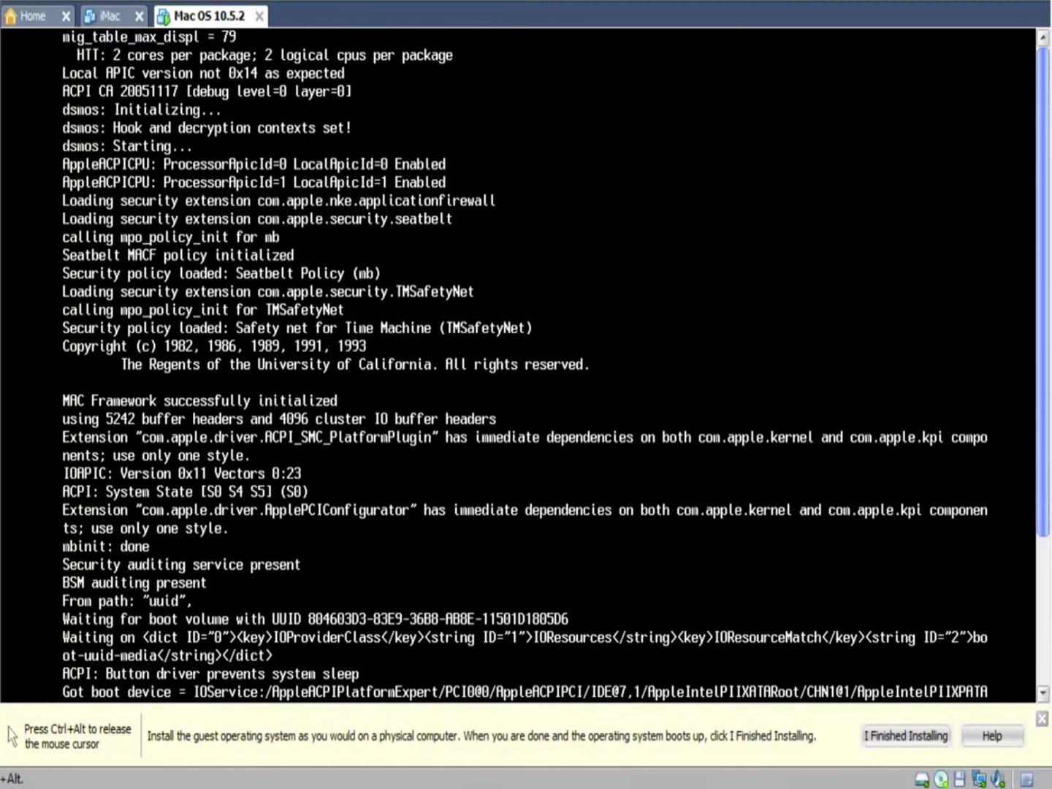
key("ctrl+alt")
left_click_drag(1048, 292, 1049, 468)
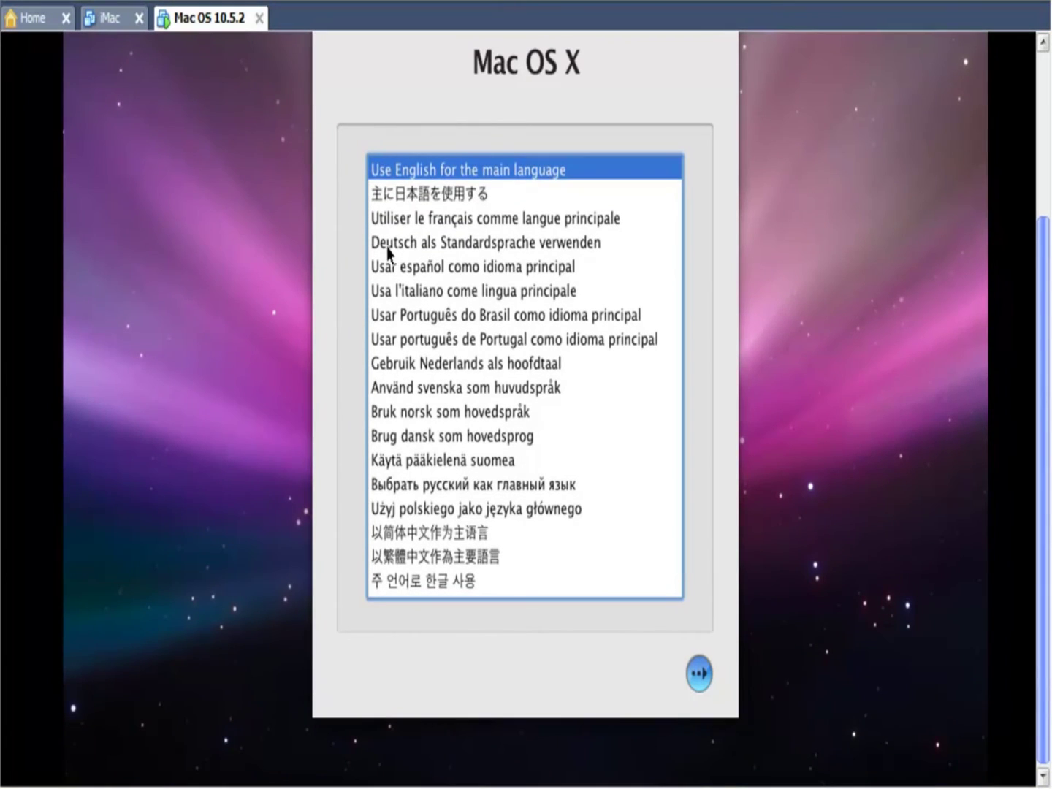
Set German as the installer's main language, continue past the welcome page and accept the software licence agreement.
left_click(412, 248)
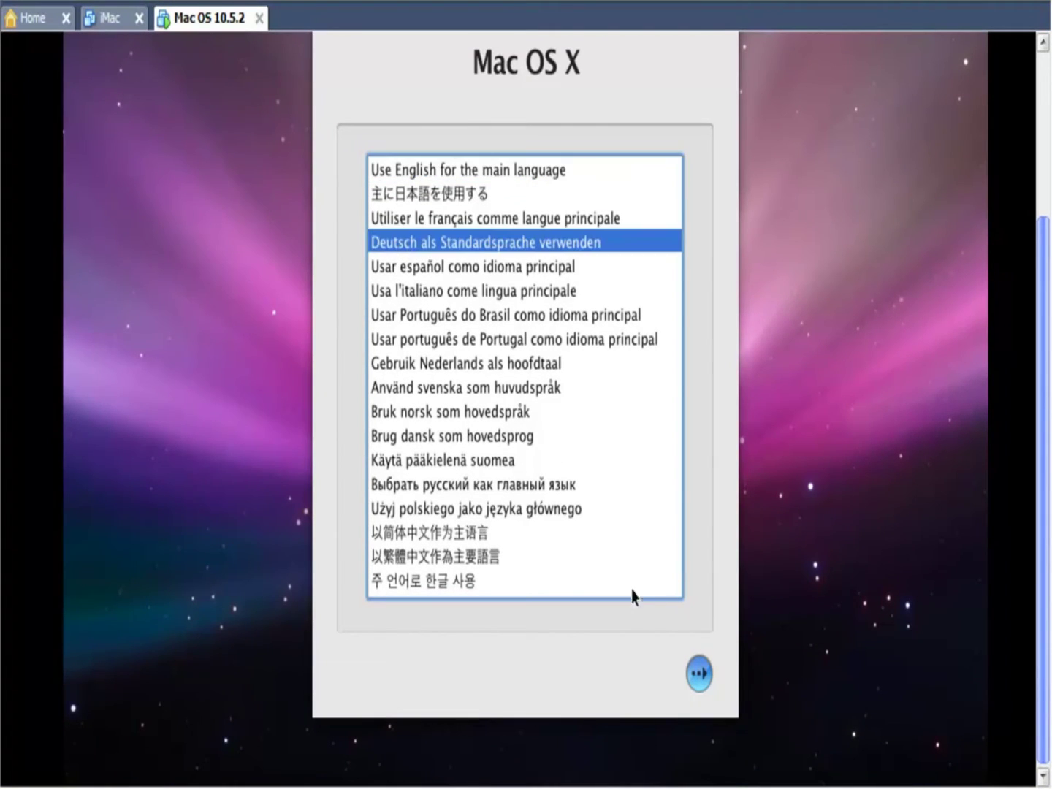
left_click(700, 674)
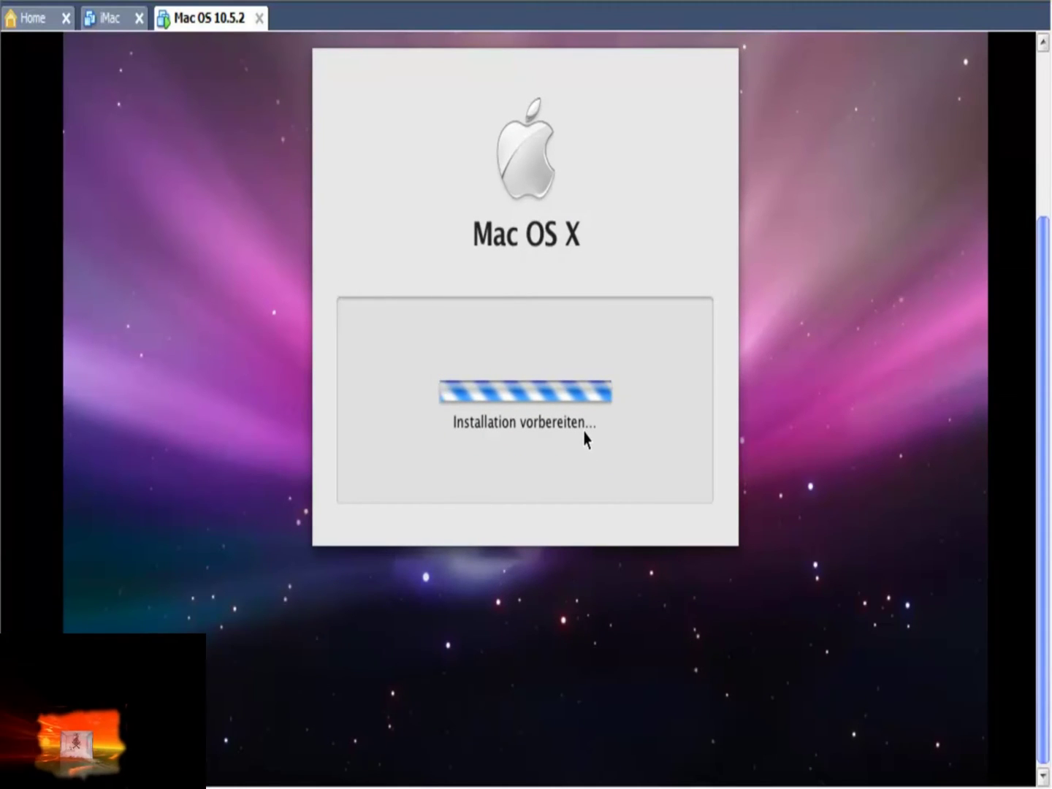
scroll(1041, 227, "up", 3)
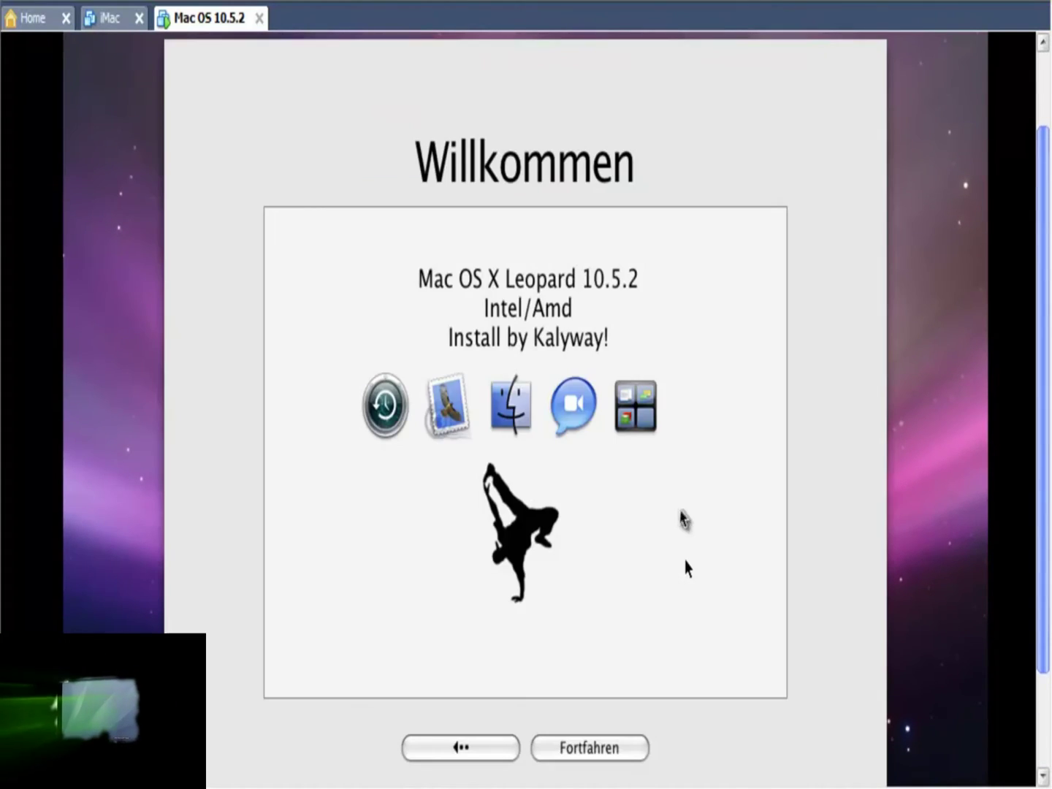
left_click(592, 756)
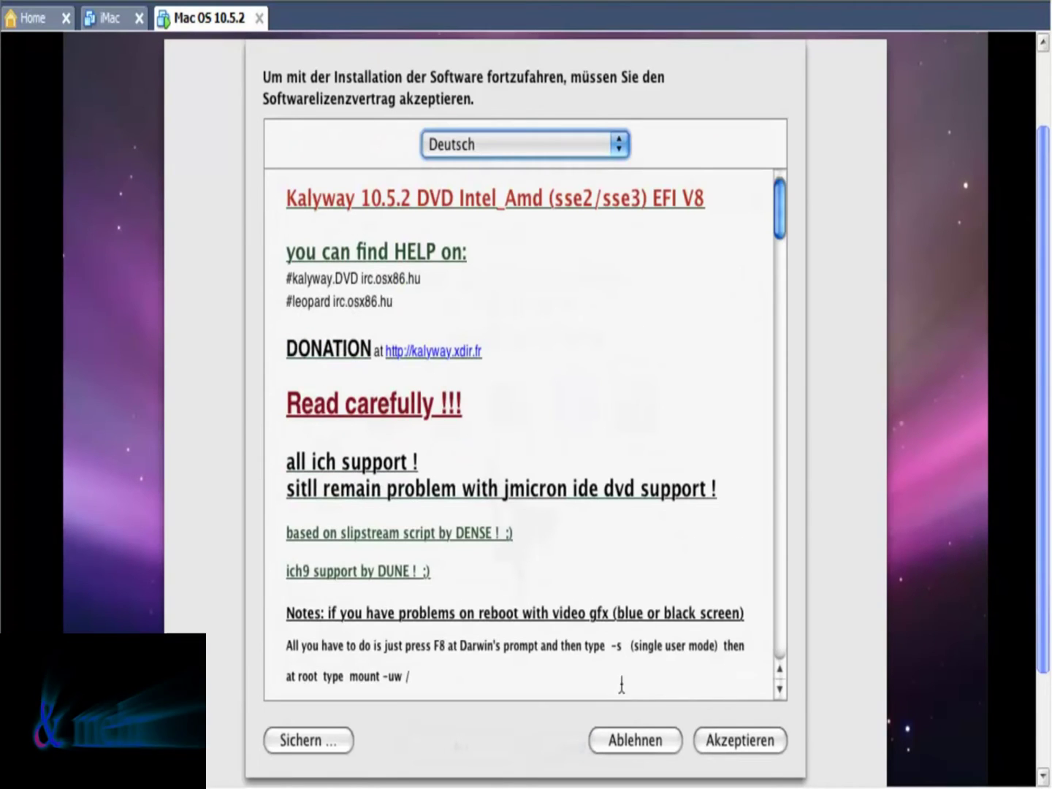
left_click(739, 742)
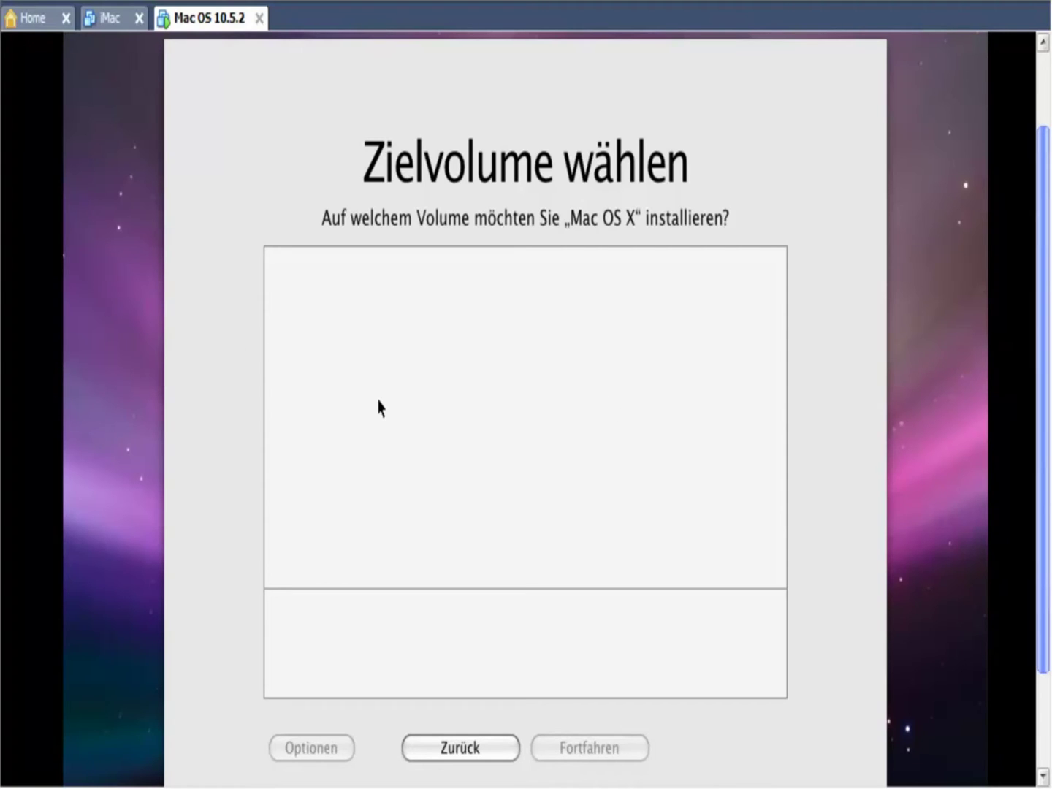
Open Disk Utility (Festplatten-Dienstprogramm) from the installer and select the 15 GB VMware virtual hard drive.
left_click_drag(1041, 358, 1045, 298)
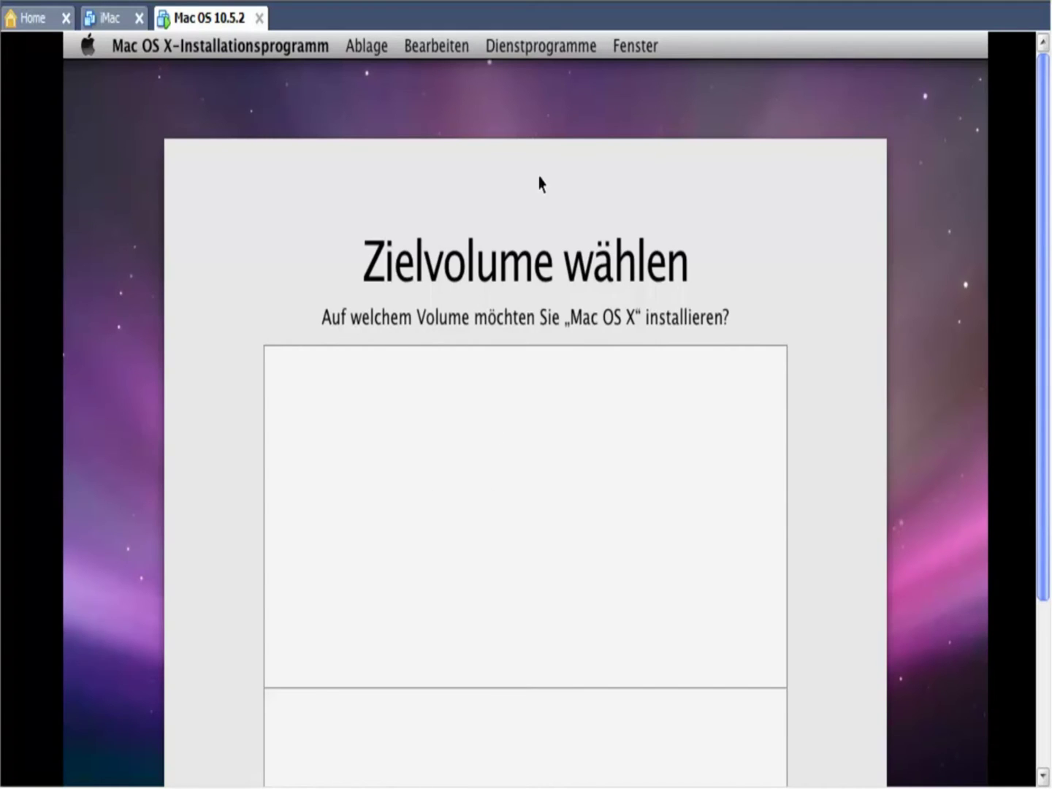
left_click(503, 48)
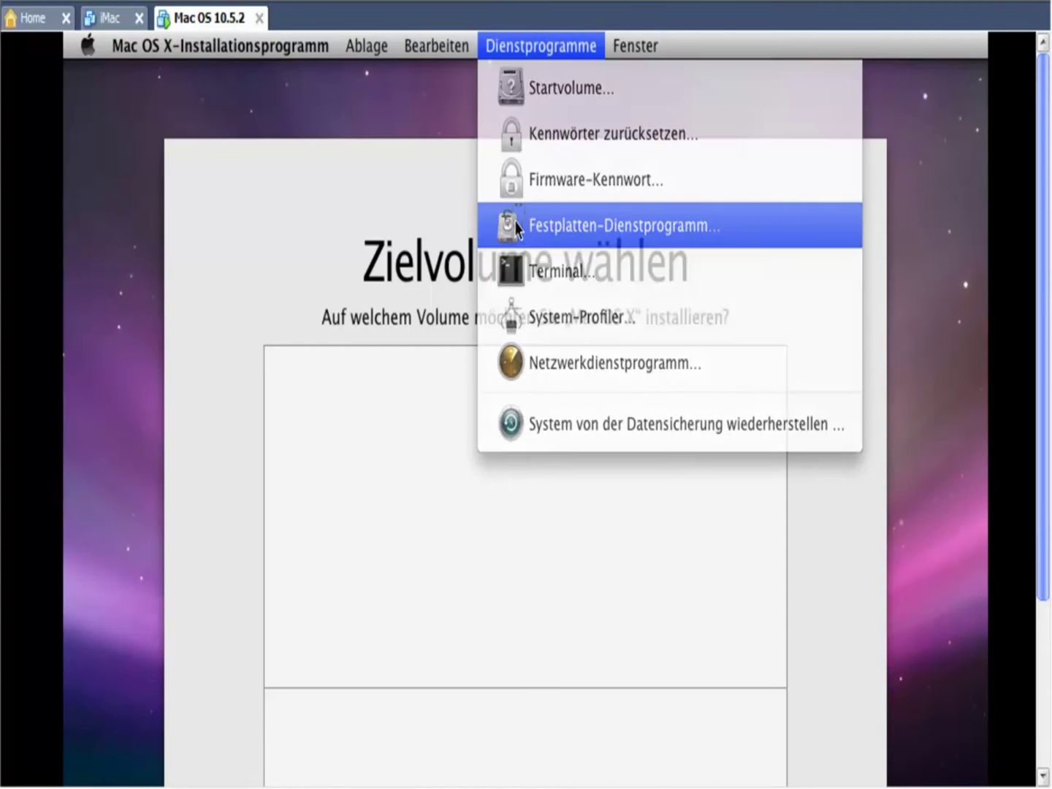
left_click(516, 227)
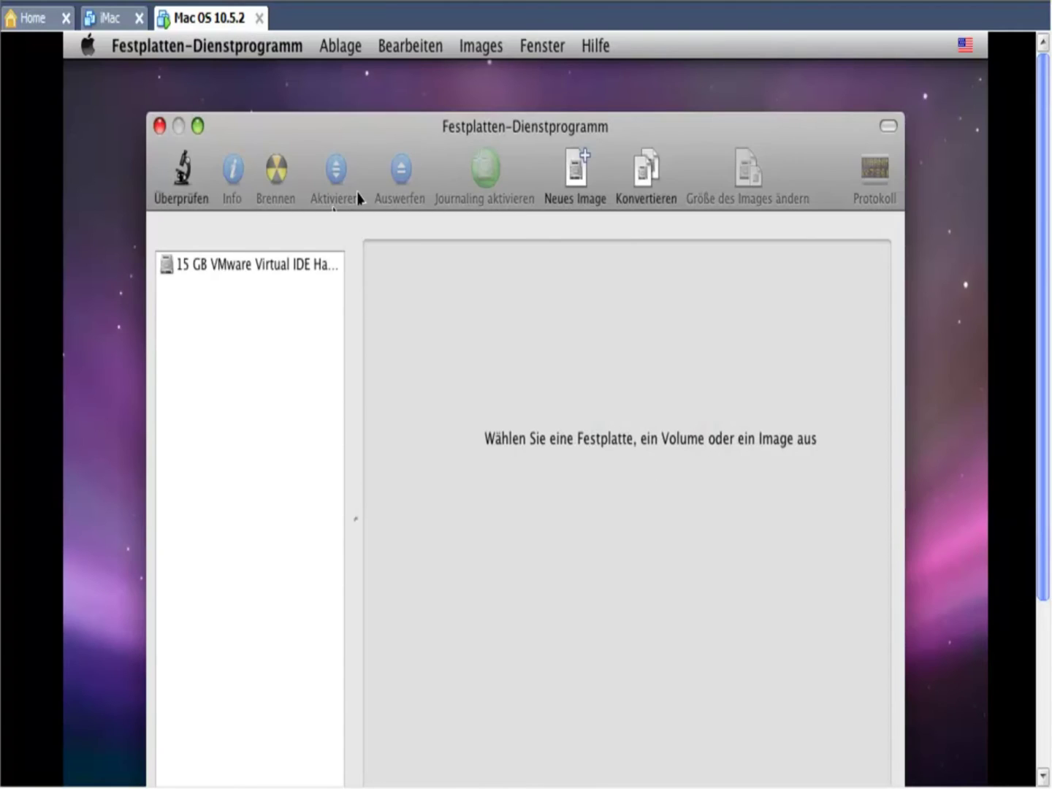
left_click(187, 272)
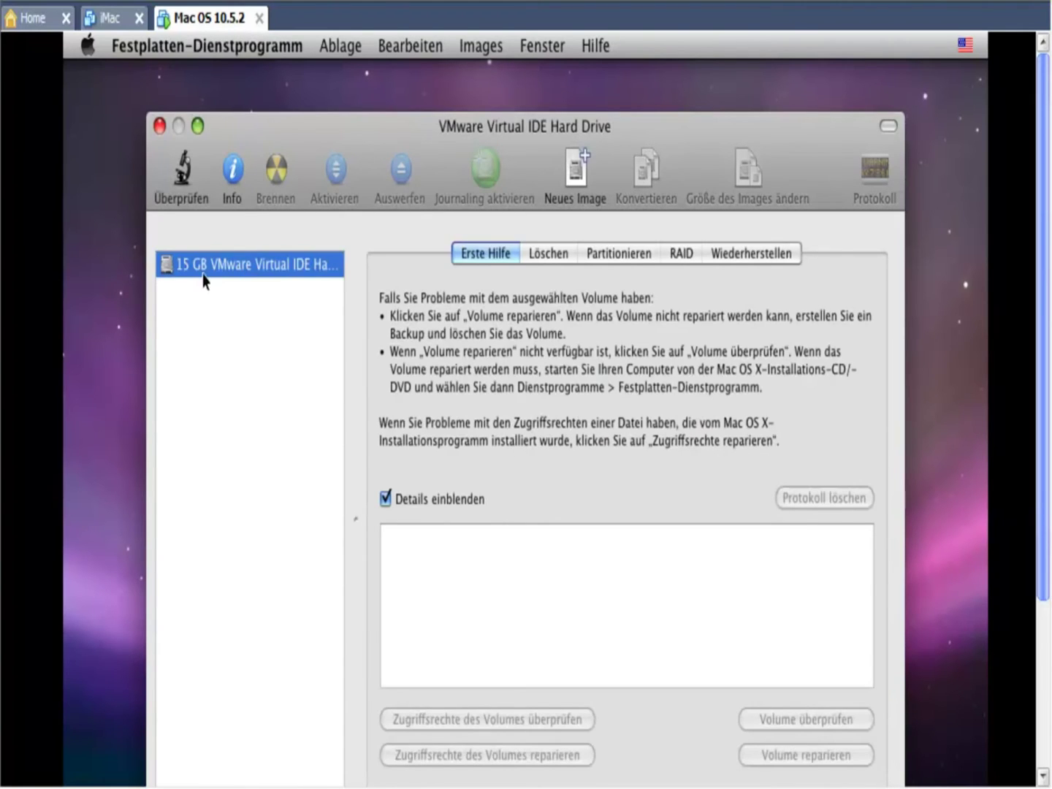
left_click(604, 256)
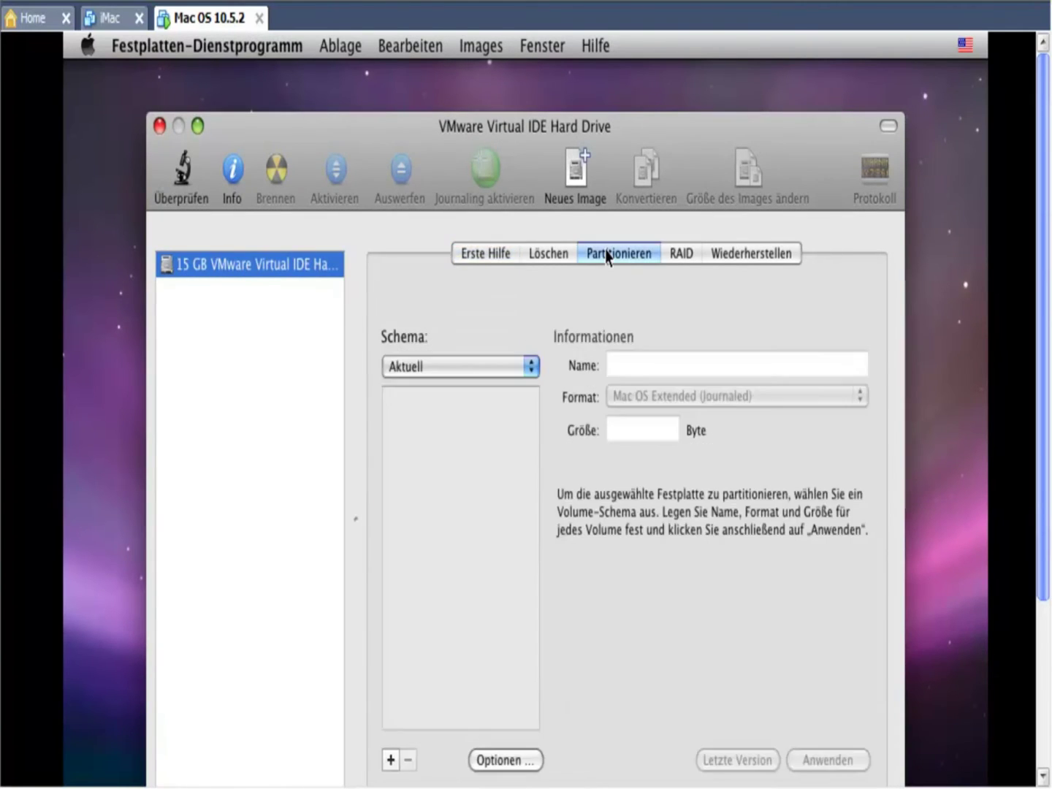
left_click(473, 374)
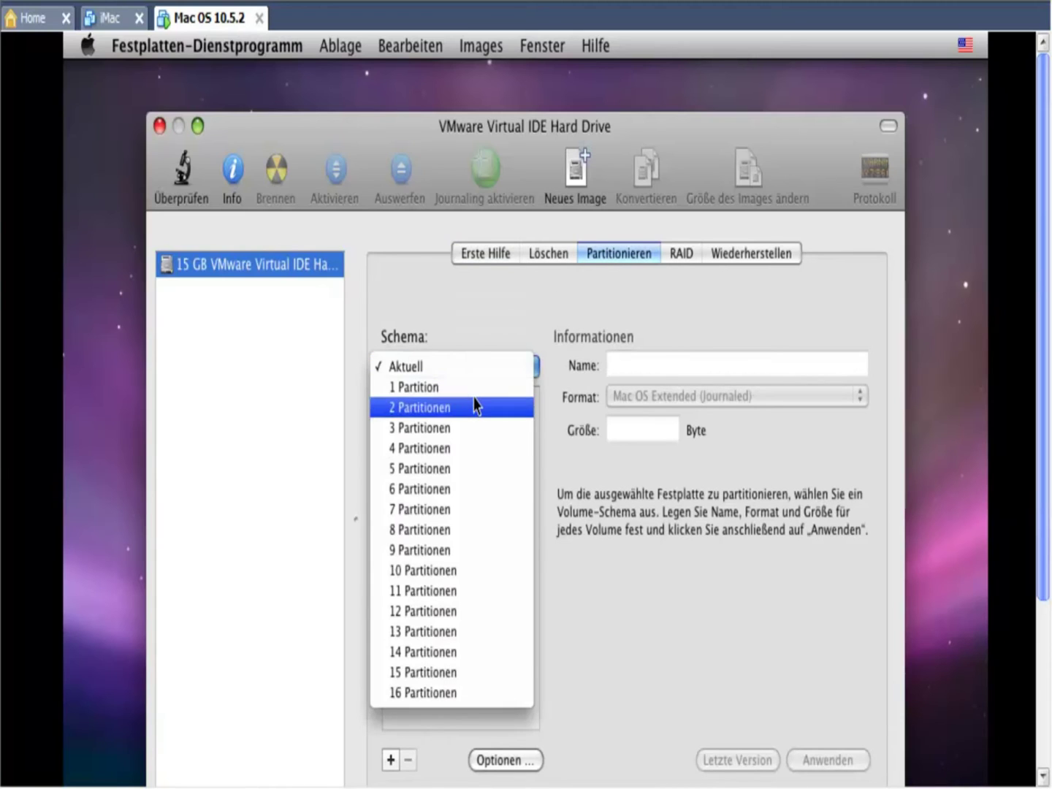
left_click(476, 407)
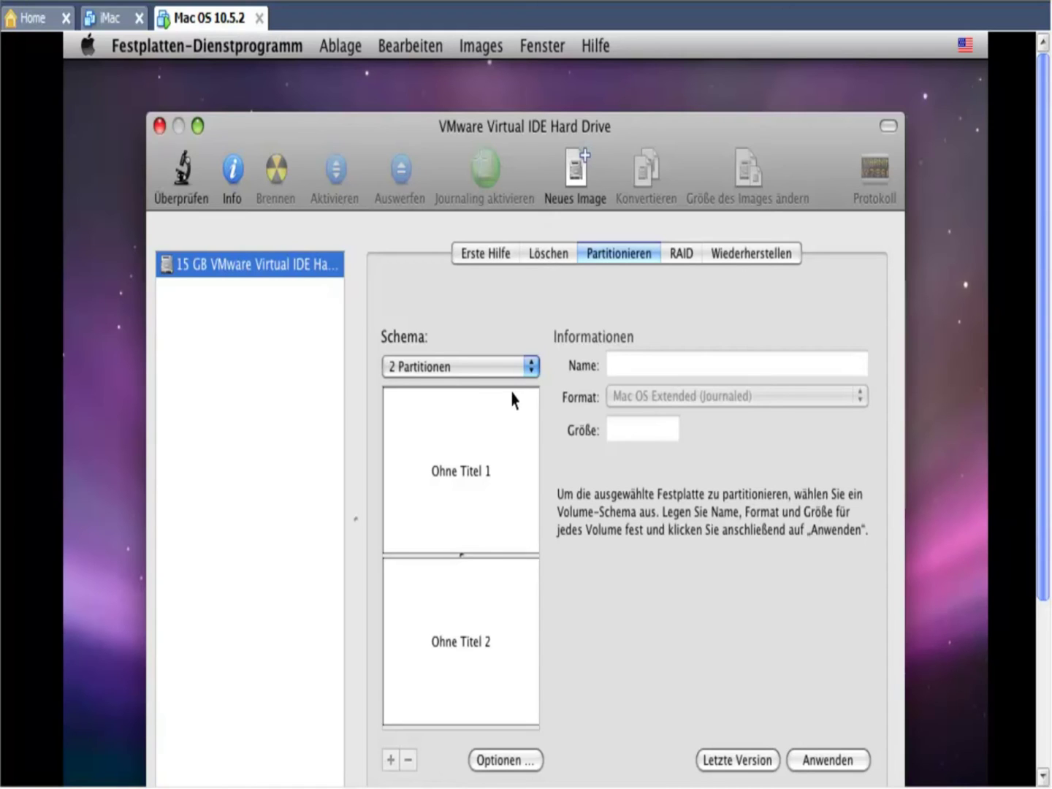
left_click(504, 374)
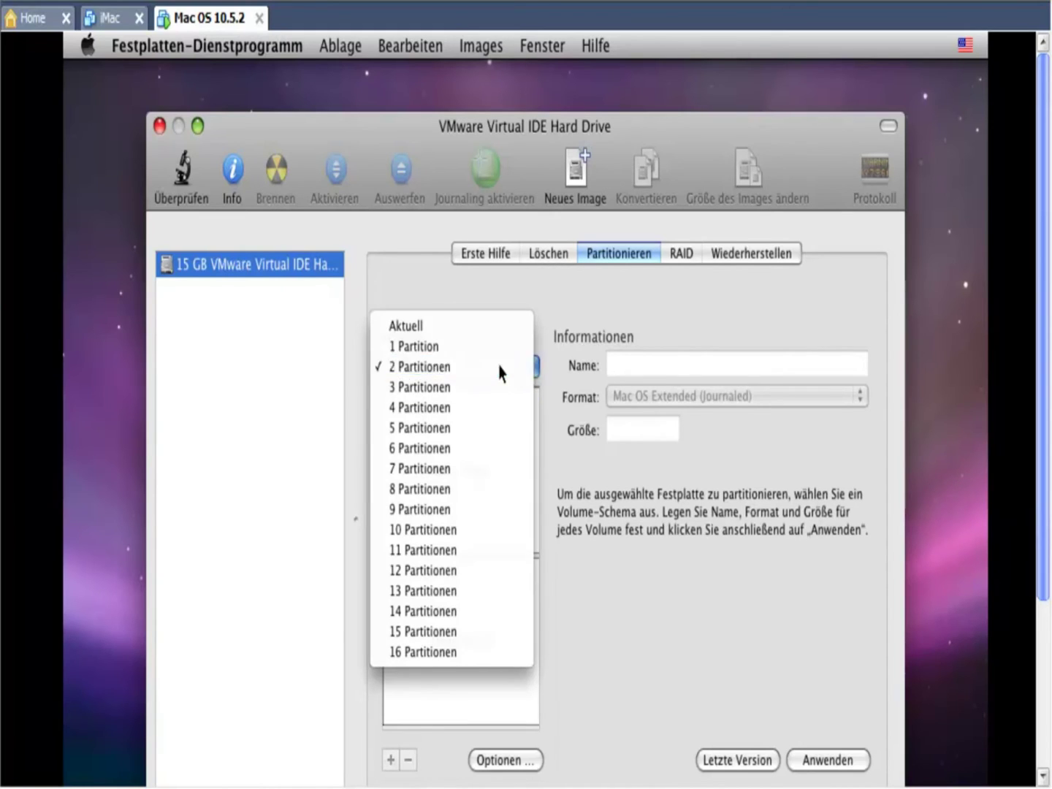
left_click(499, 372)
left_click(477, 468)
left_click(490, 638)
left_click(493, 475)
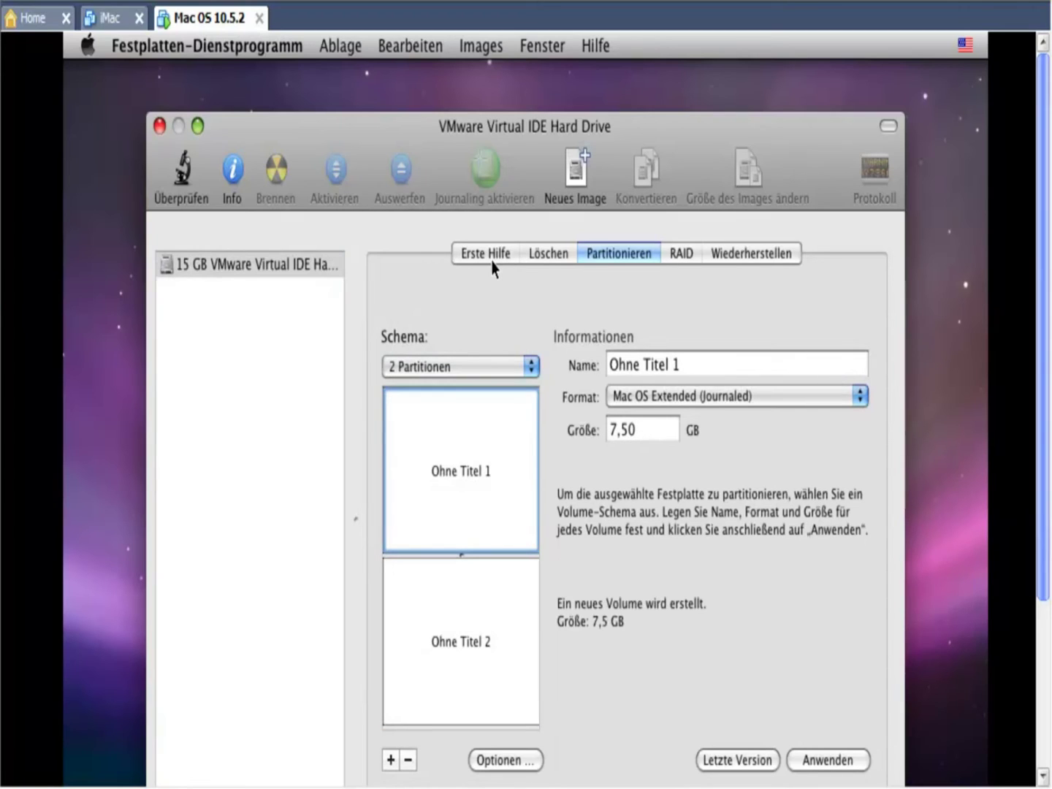
Discard the unsaved partition changes and erase the 15 GB drive in Mac OS Extended (Journaled) format with the name Macintosh HD.
left_click(533, 261)
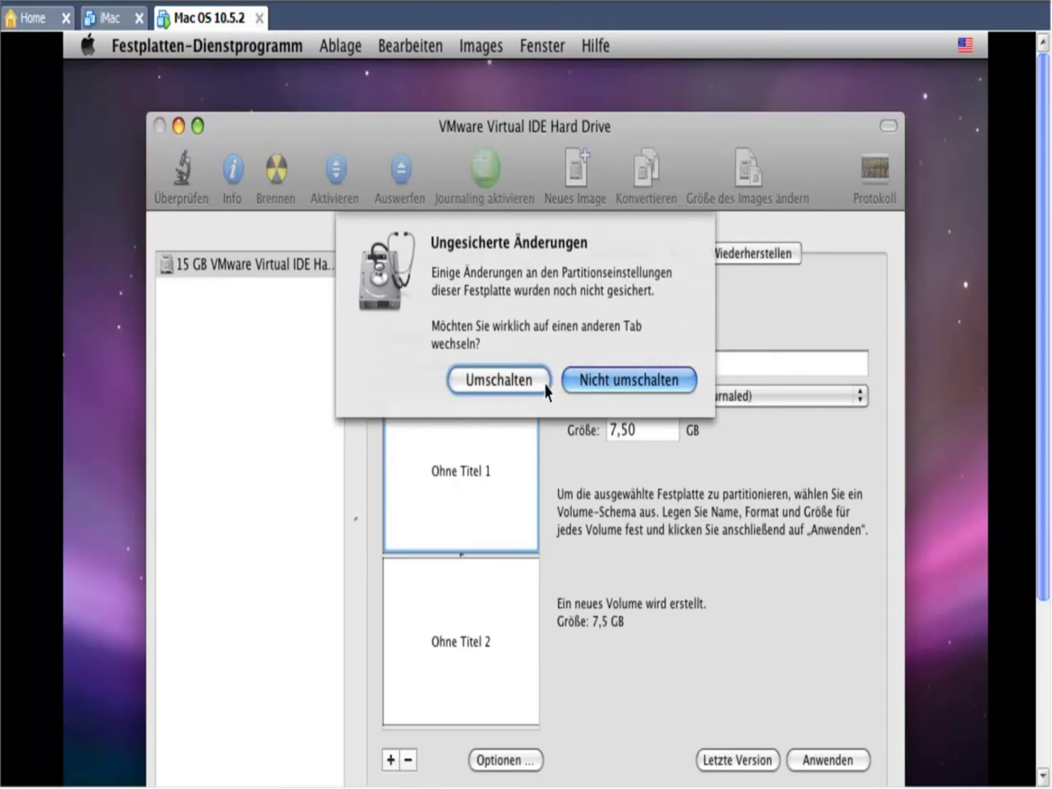
left_click(612, 380)
left_click(502, 381)
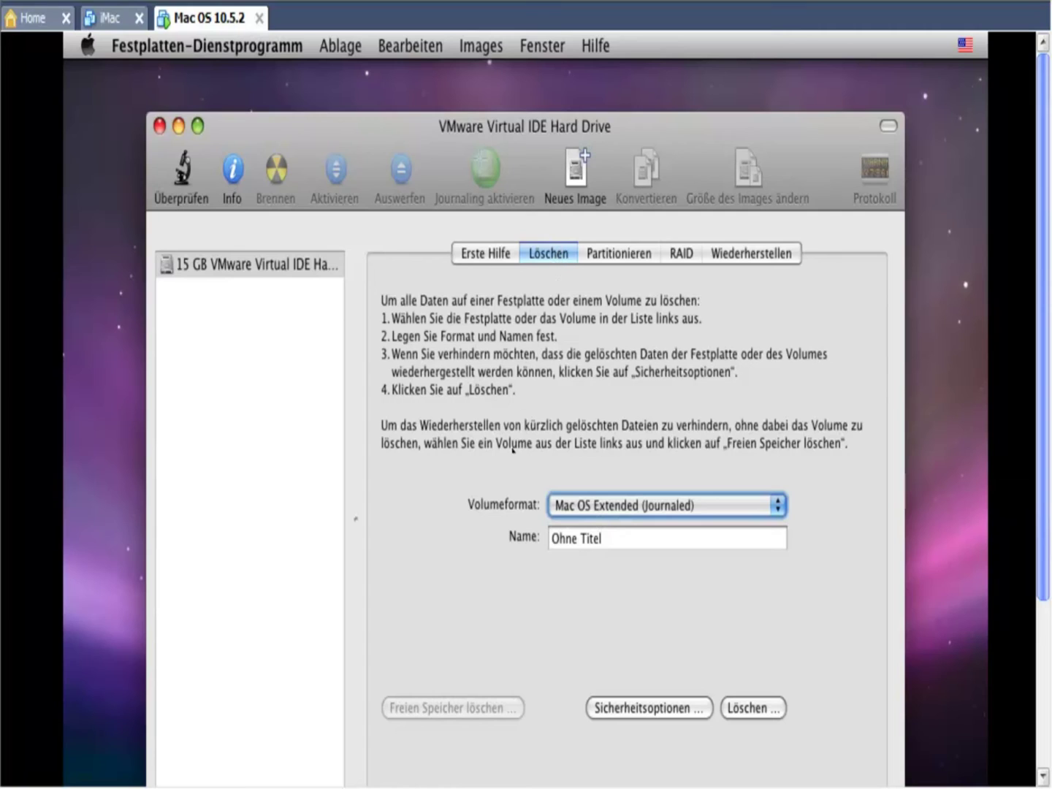
left_click(581, 513)
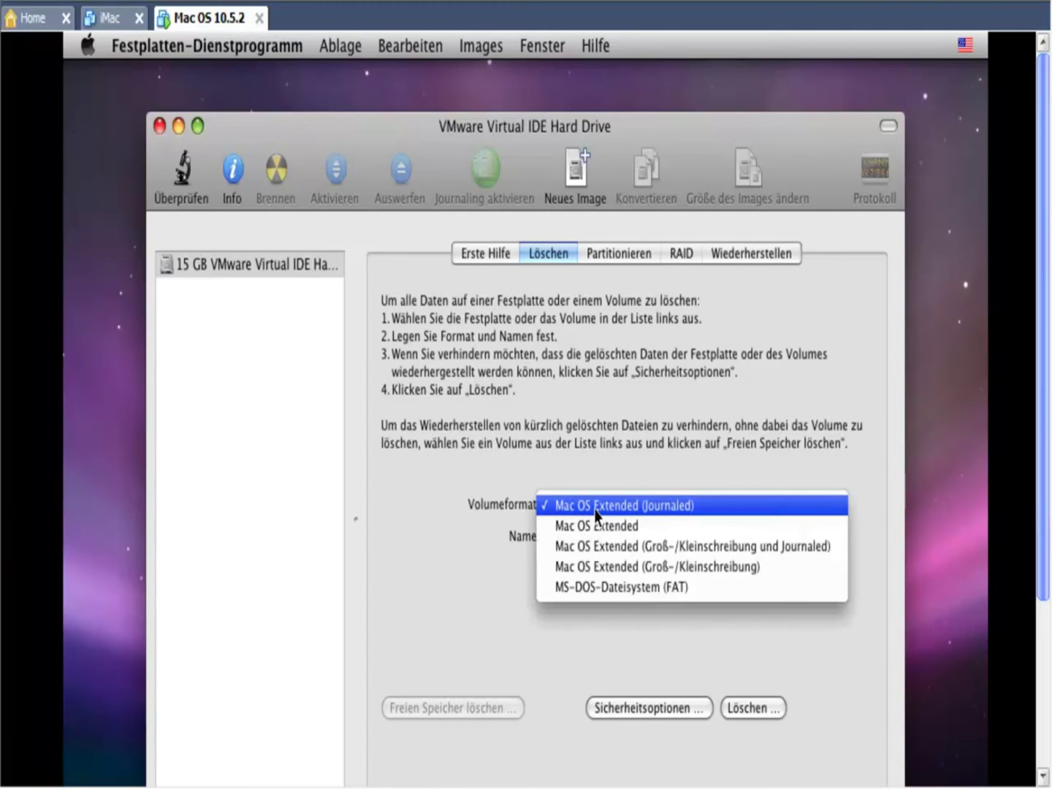
left_click(673, 511)
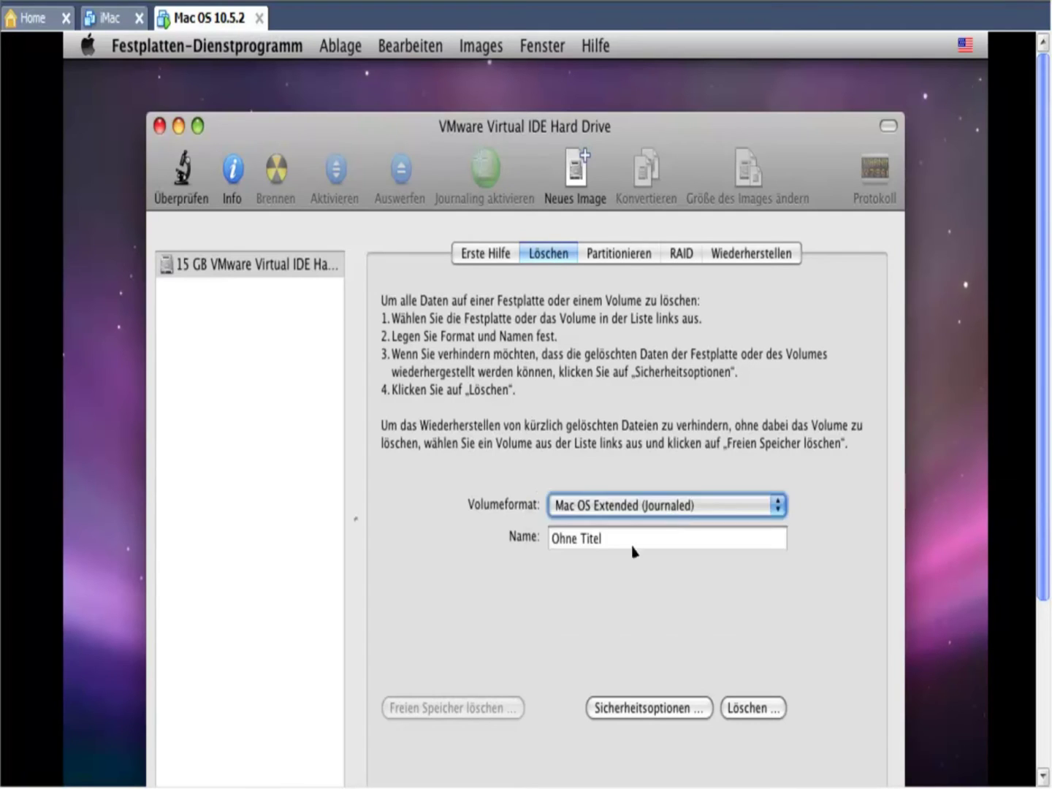
double_click(595, 542)
left_click_drag(578, 542, 535, 533)
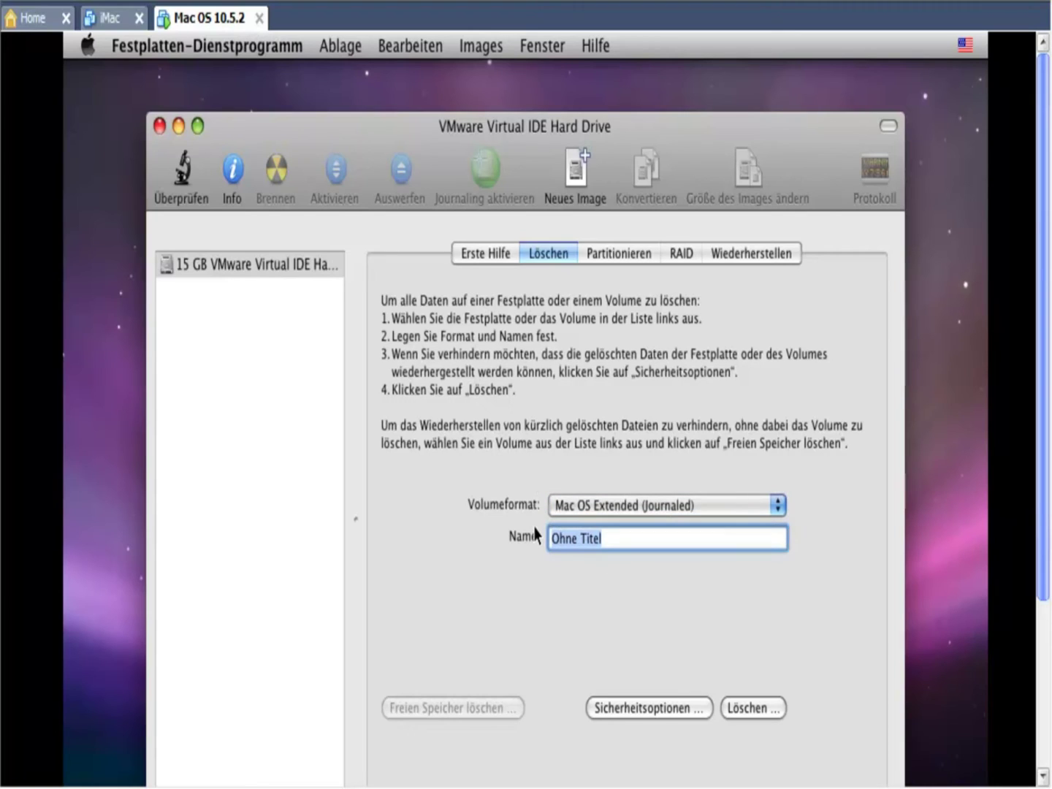
type("Macintosh HD")
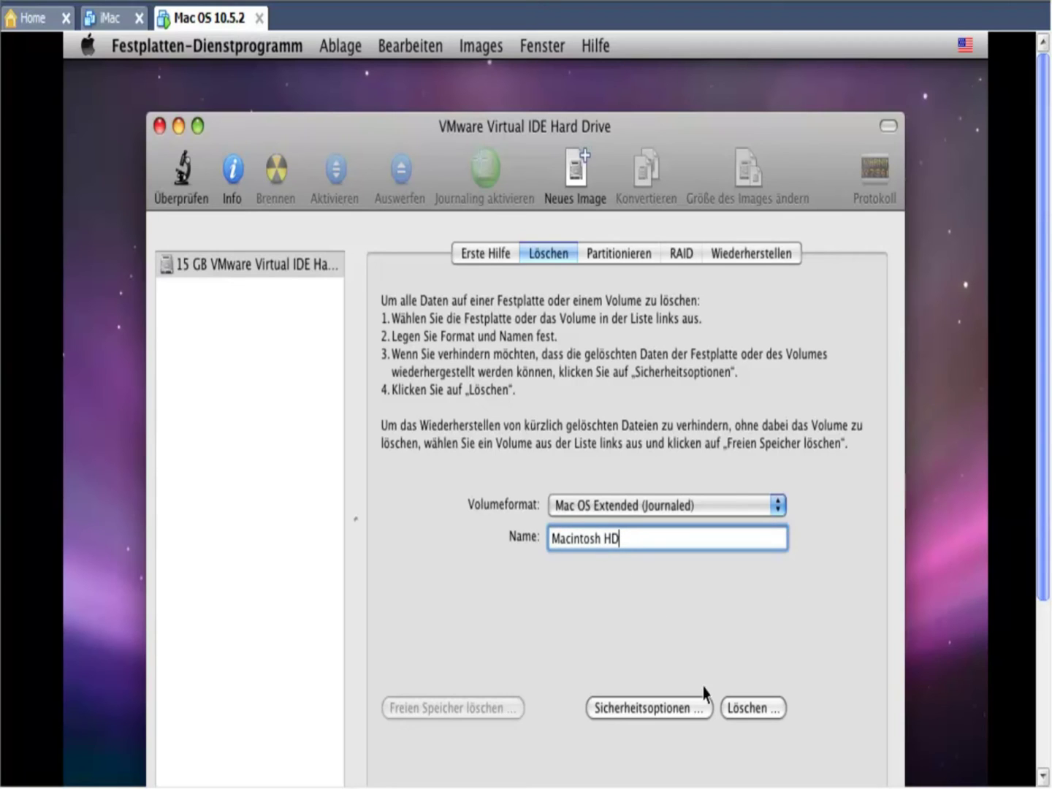
left_click(747, 713)
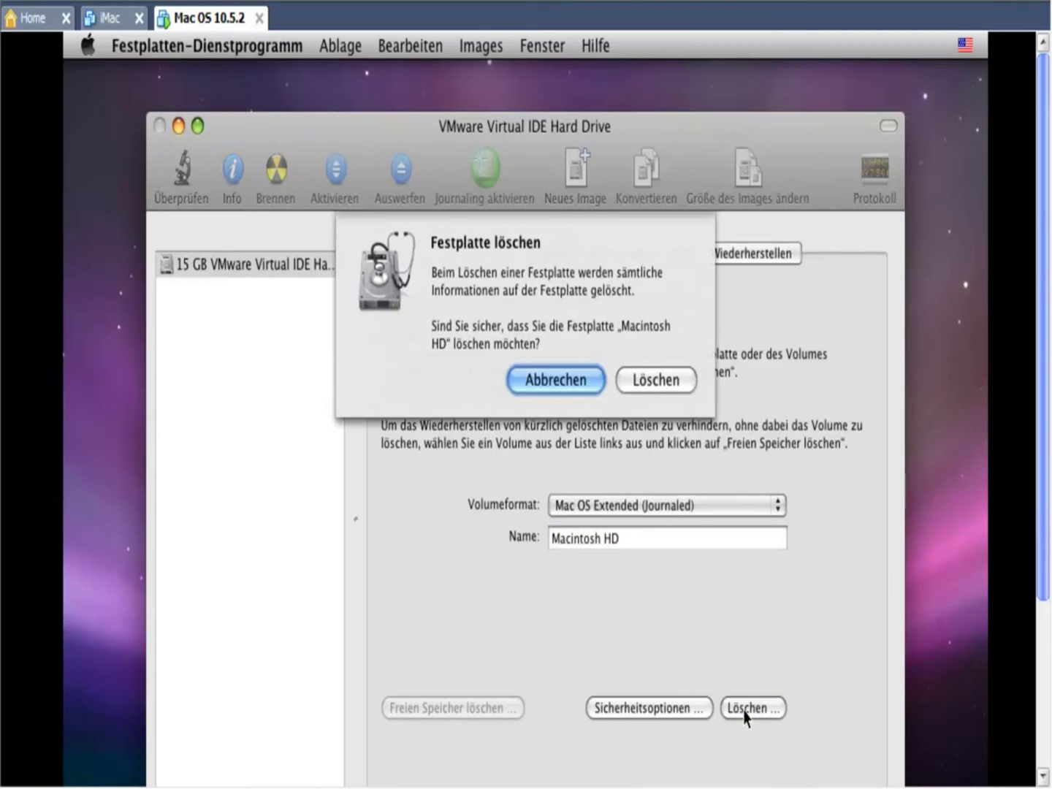
left_click(645, 382)
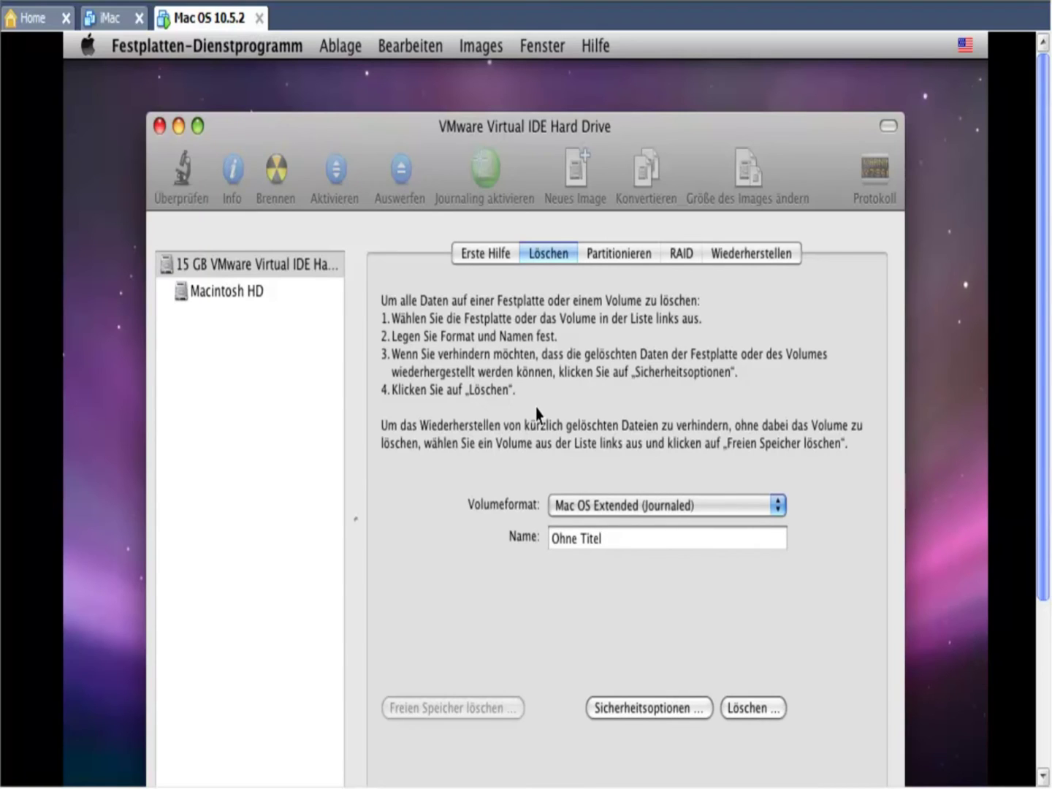
Close Disk Utility, choose Macintosh HD as the target volume for Mac OS X and continue to the installation summary.
left_click(226, 293)
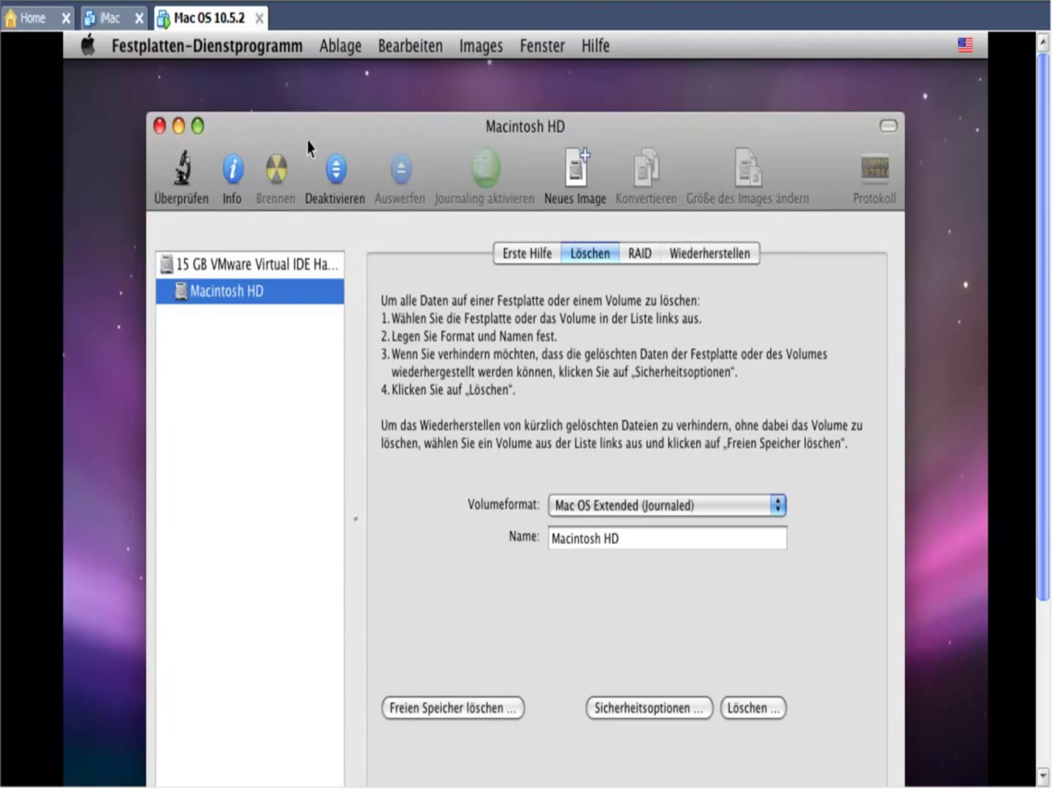
left_click(159, 126)
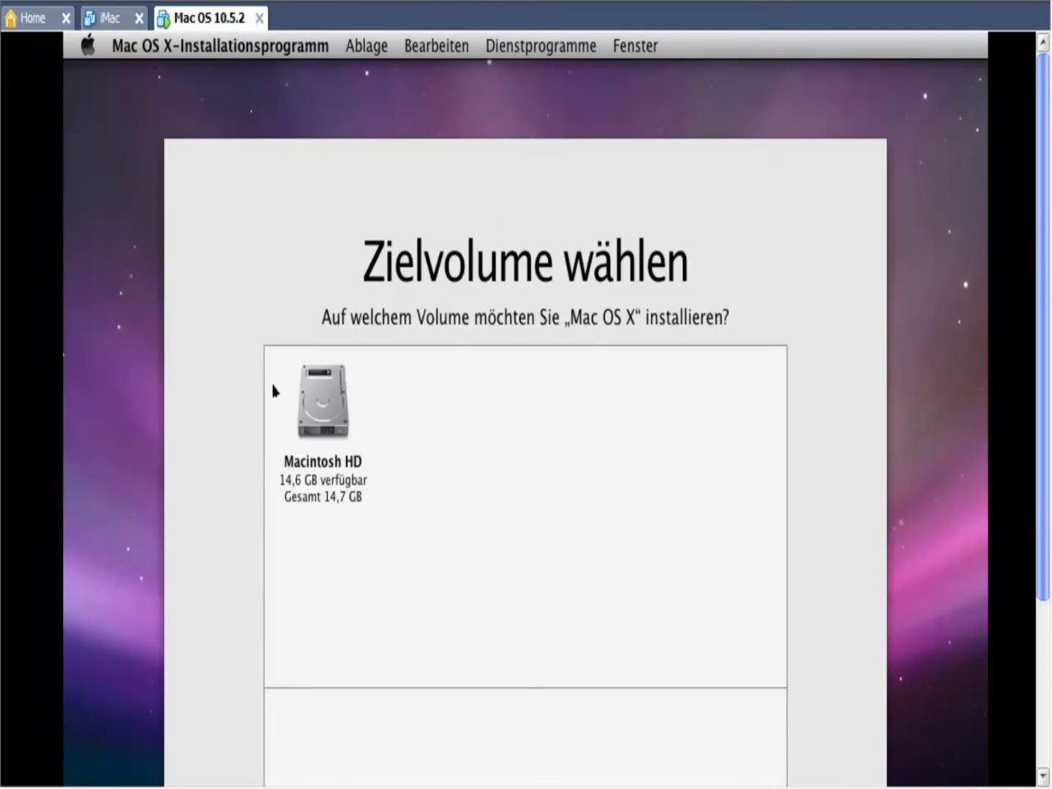
left_click(313, 427)
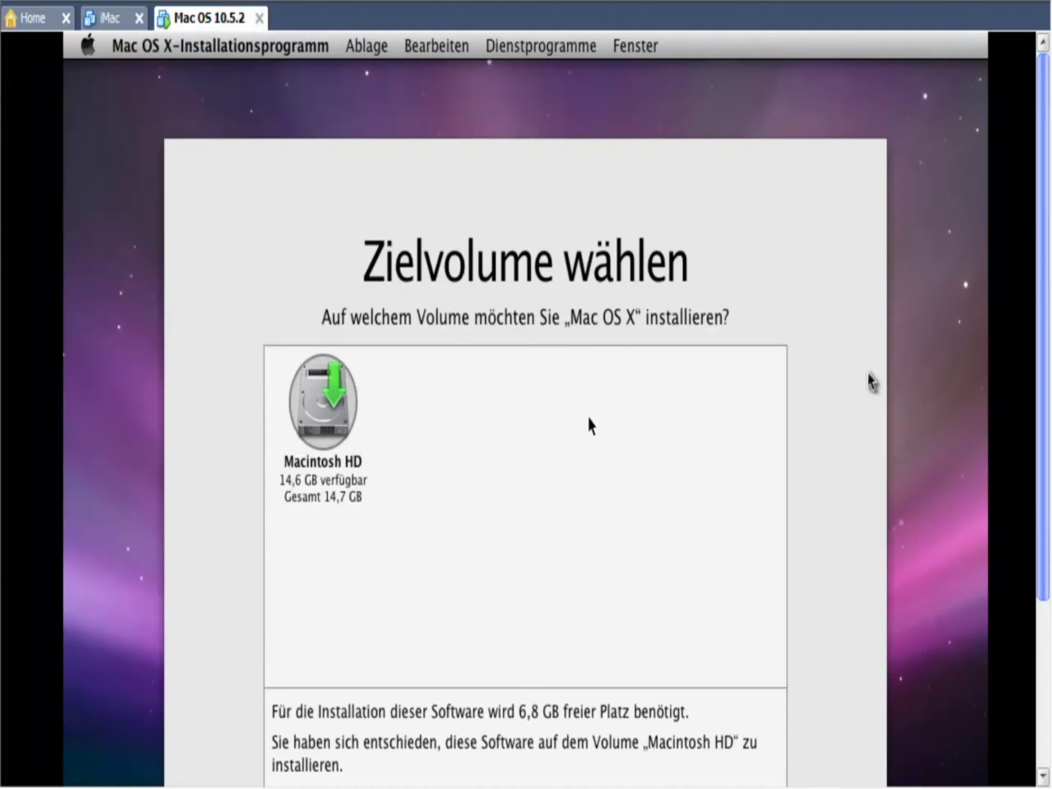
left_click_drag(1044, 281, 1046, 376)
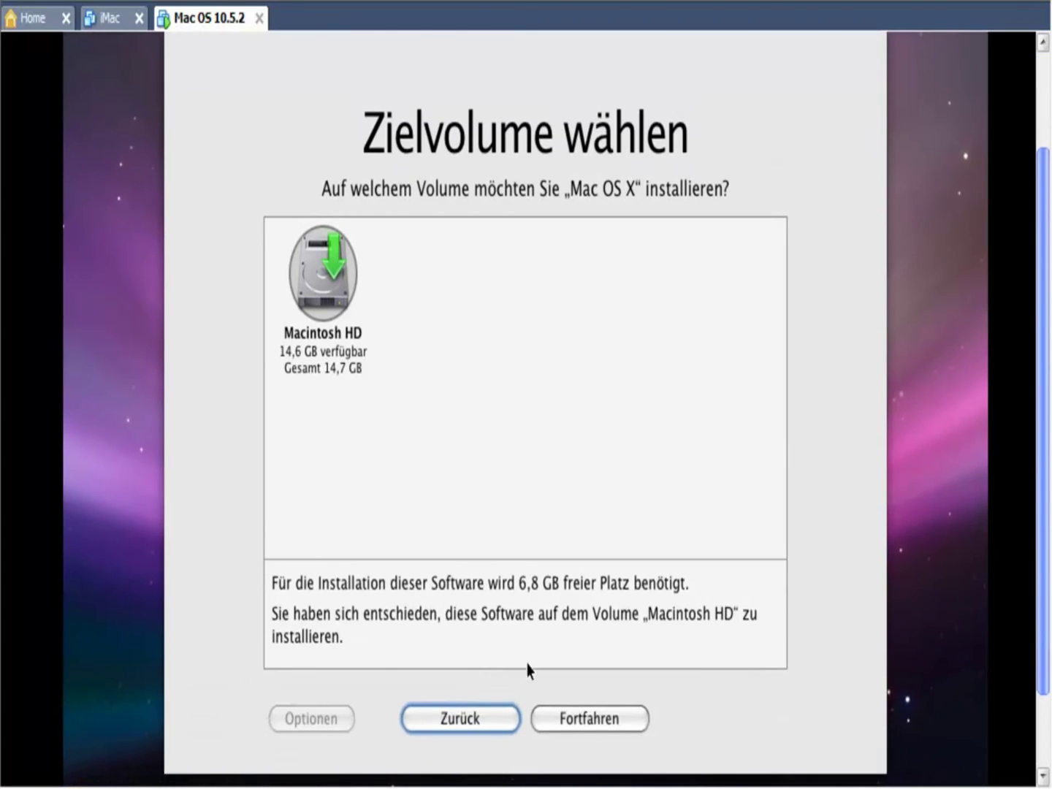
left_click(569, 723)
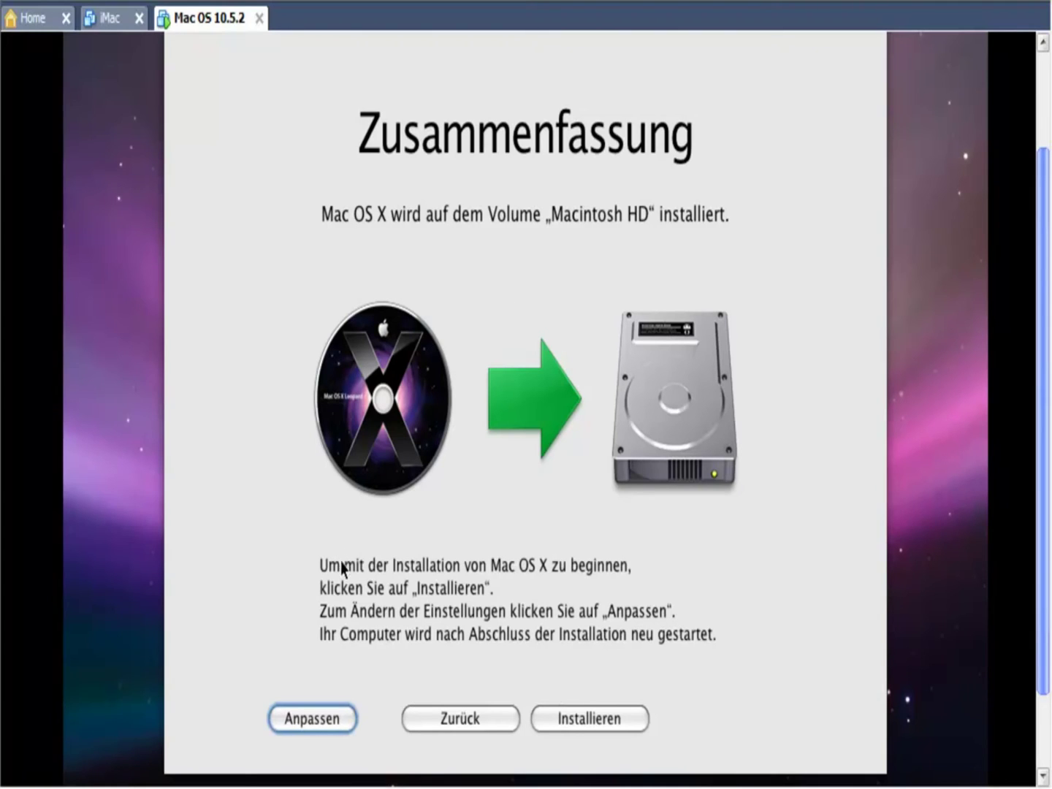
Customize the installation to fully include Kernels, Graphics_Drivers, Audio_Drivers, Networks_Drivers, Thirds_Applications, SSE2_Jas1048_ACPI_APIC, Patches and AMD_1052_Patches.
left_click(312, 720)
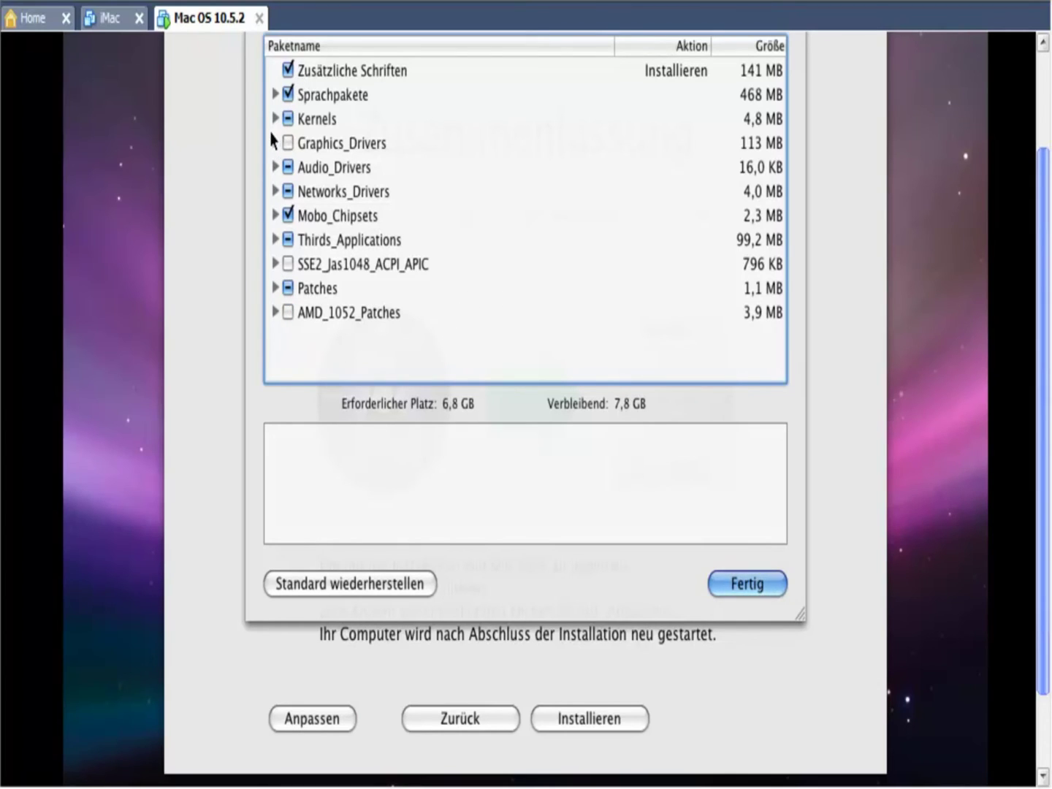
left_click(289, 143)
left_click(288, 119)
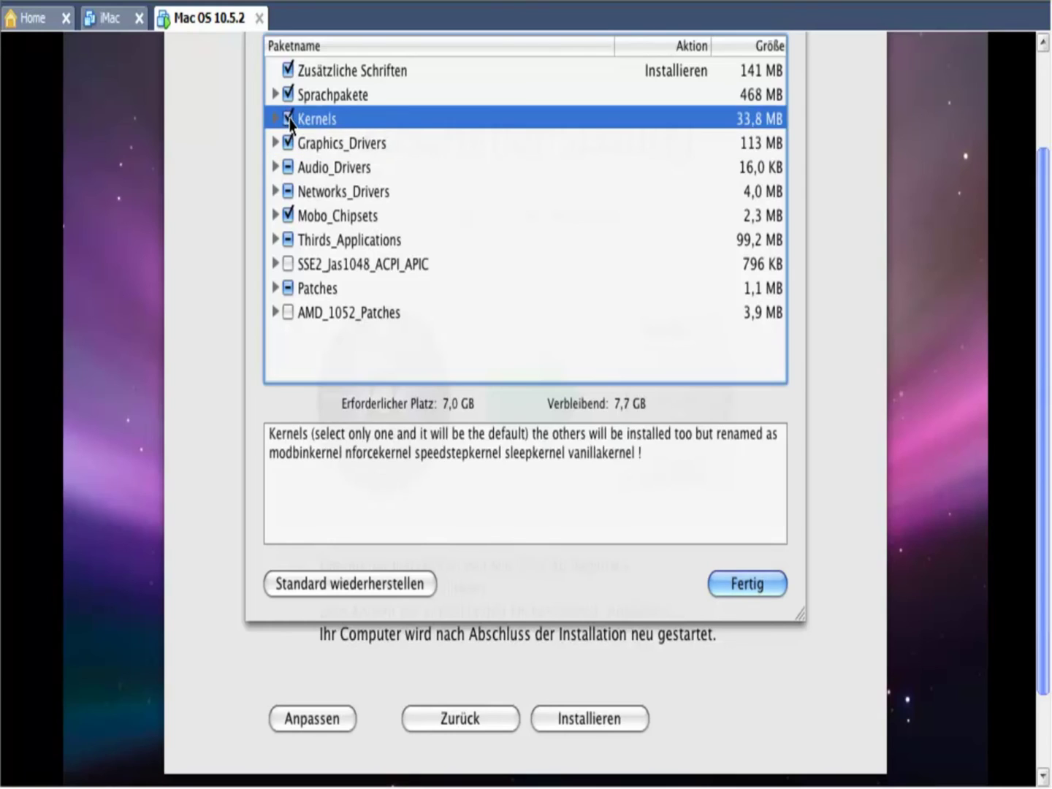
left_click(289, 240)
left_click(288, 191)
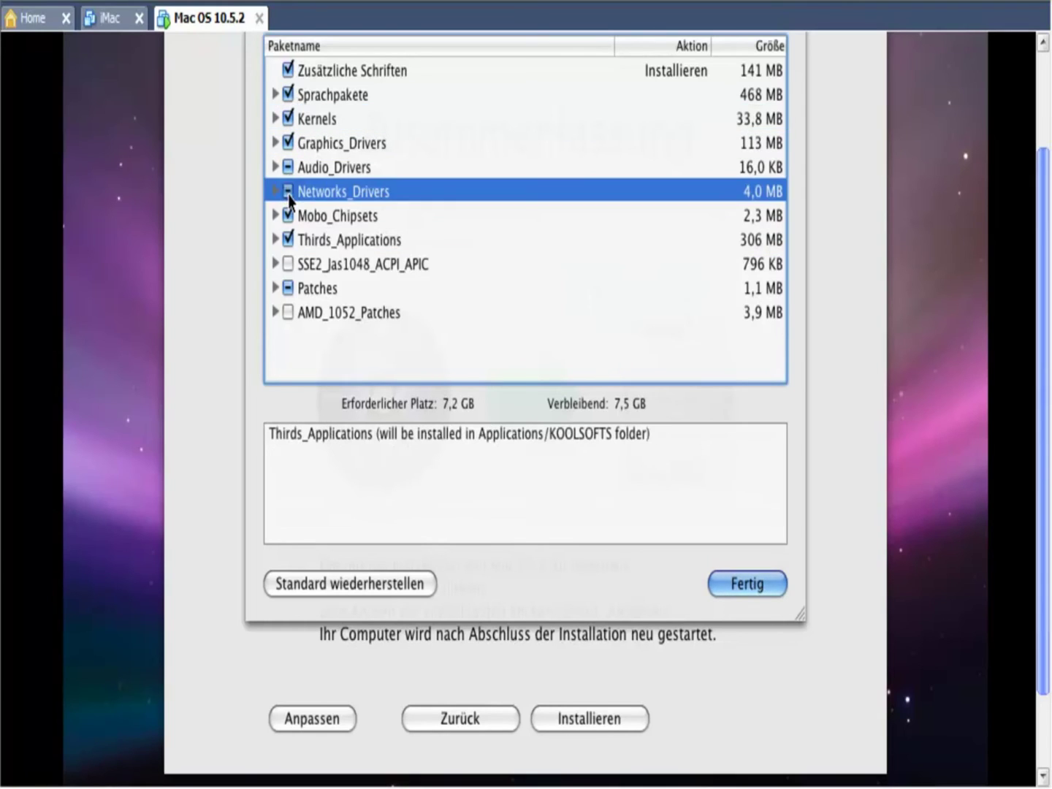
left_click(289, 166)
left_click(288, 265)
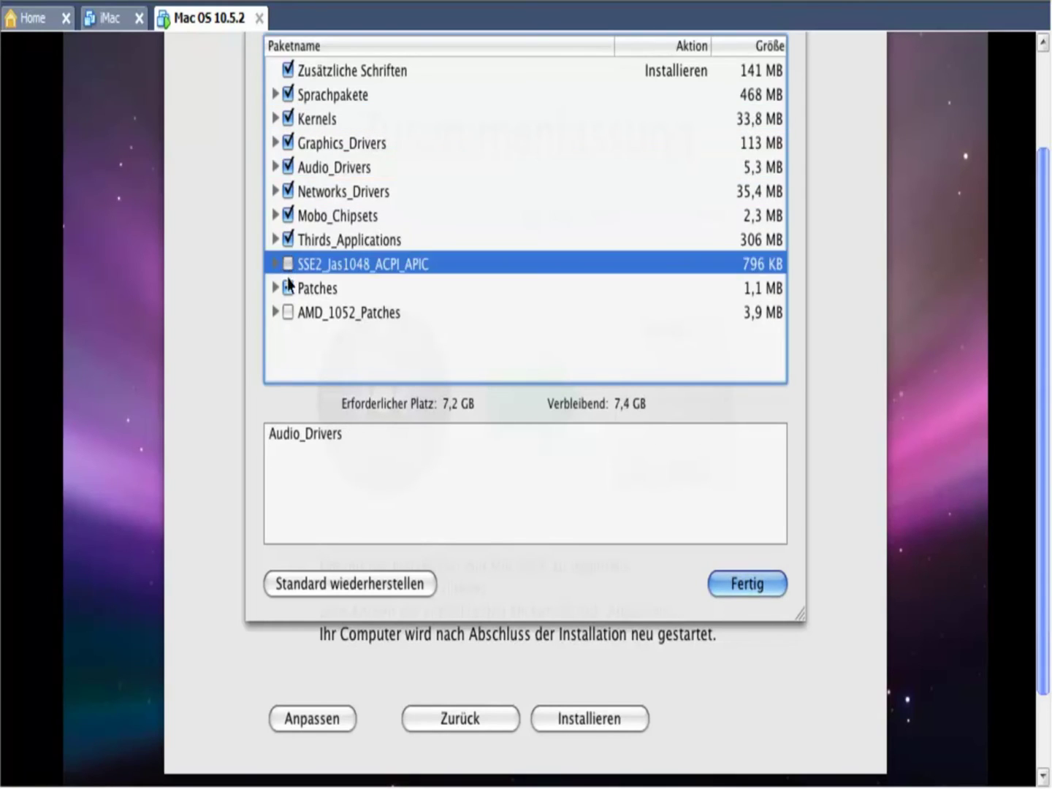
left_click(289, 287)
left_click(291, 313)
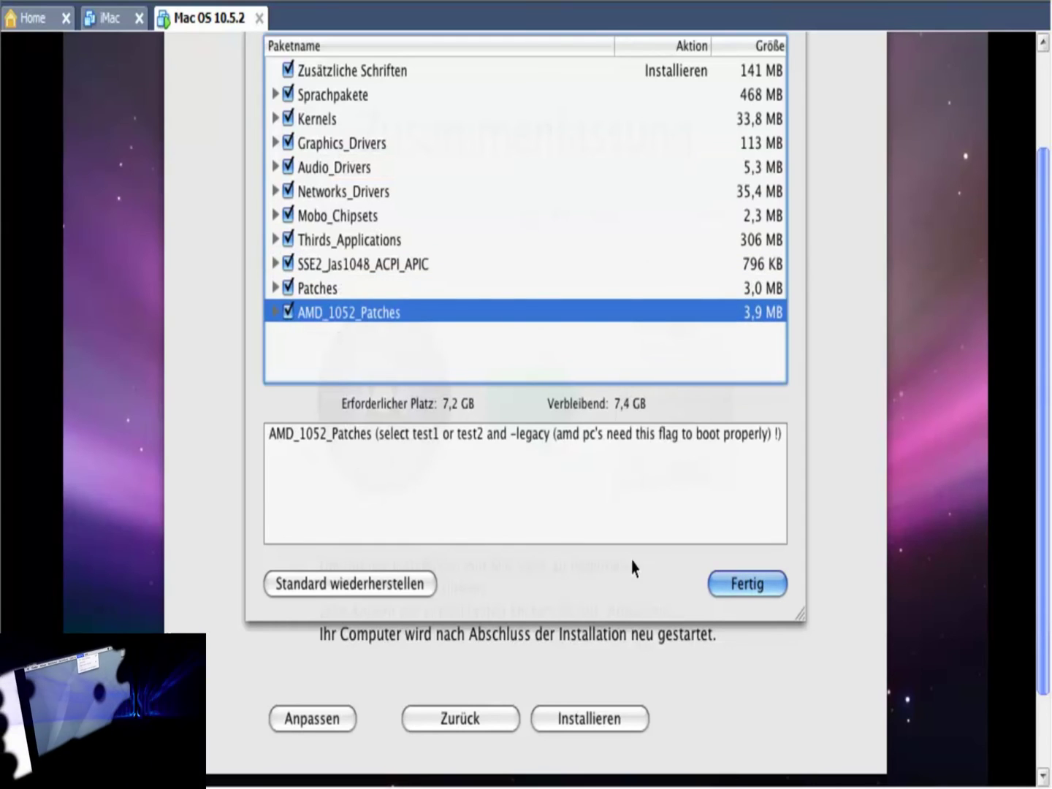
left_click(764, 593)
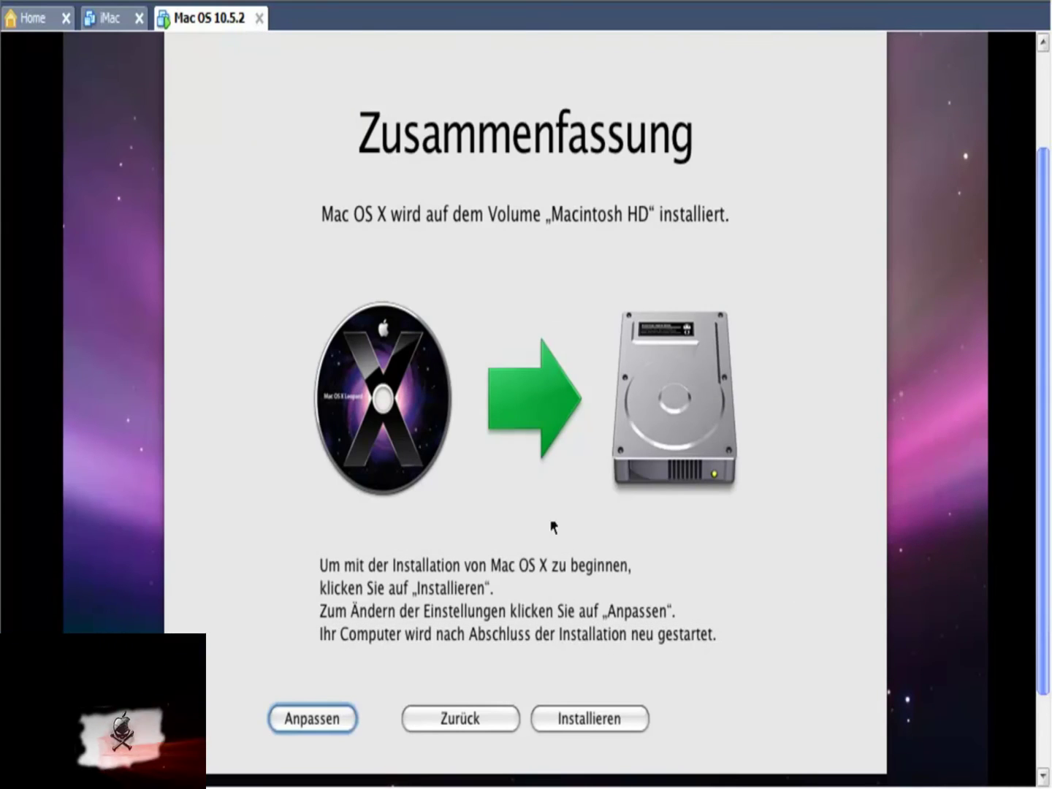
Start installing Mac OS X on Macintosh HD and skip the check of the installation DVD.
left_click(561, 723)
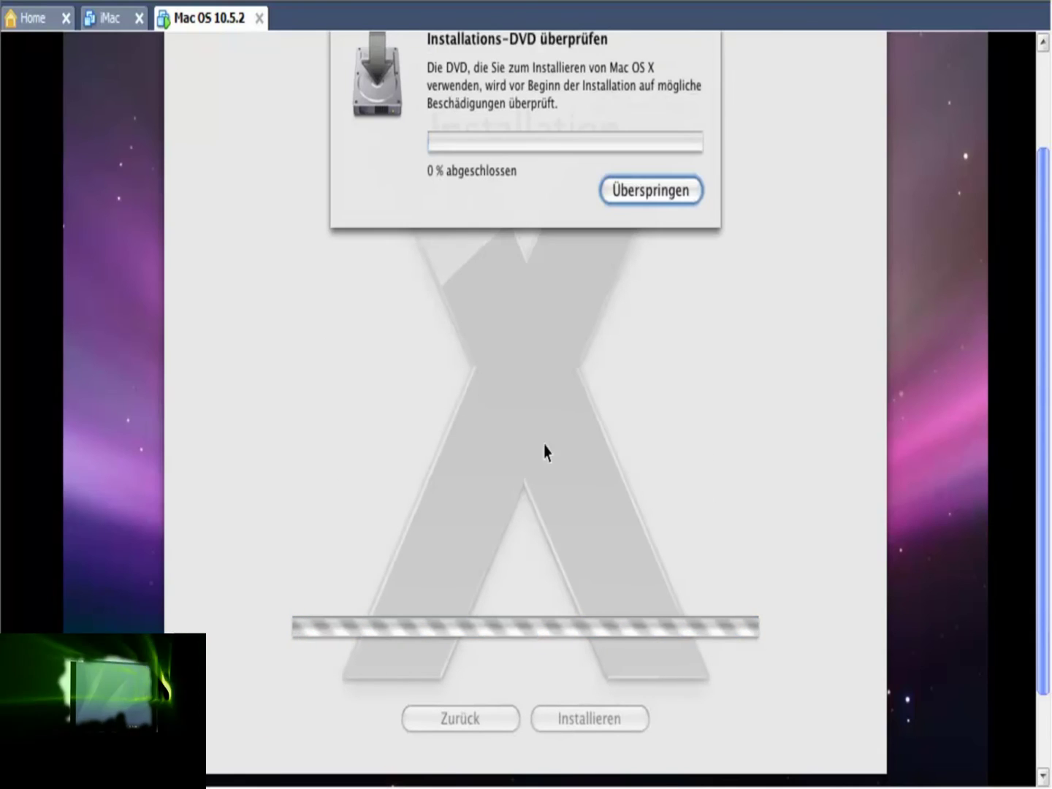
left_click(629, 192)
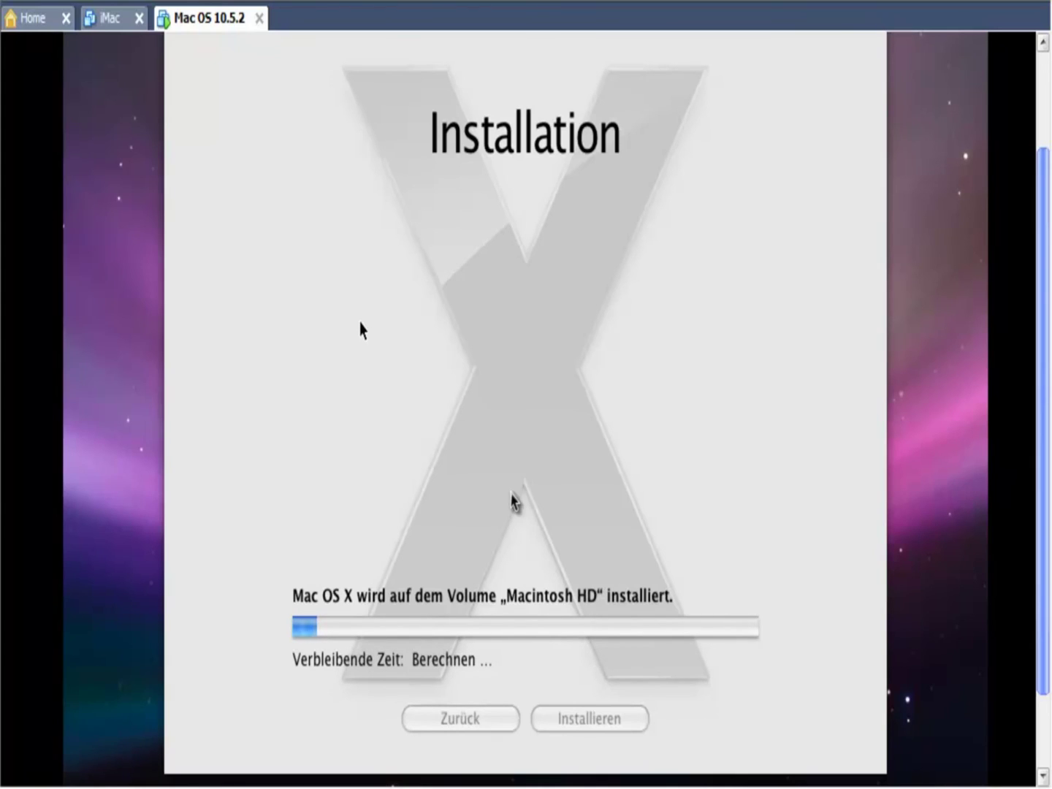
Restart the computer to complete the Mac OS X installation and enter the Darwin boot loader's startup options.
scroll(513, 501, "up", 1)
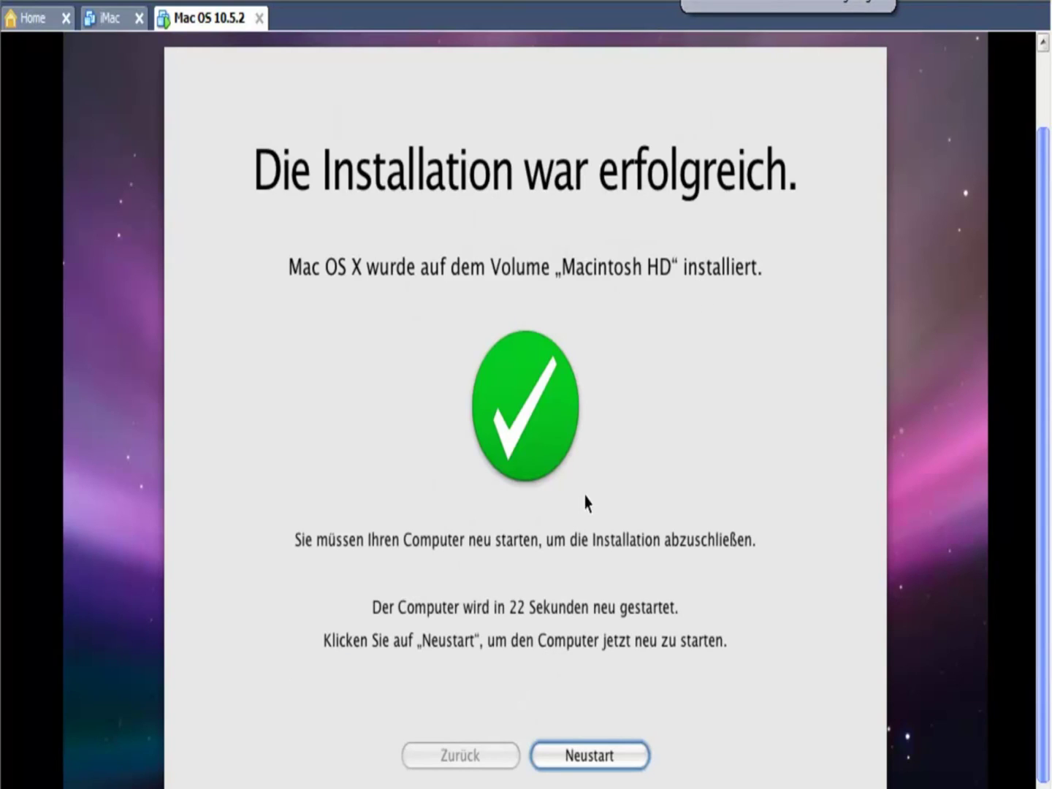
left_click(589, 757)
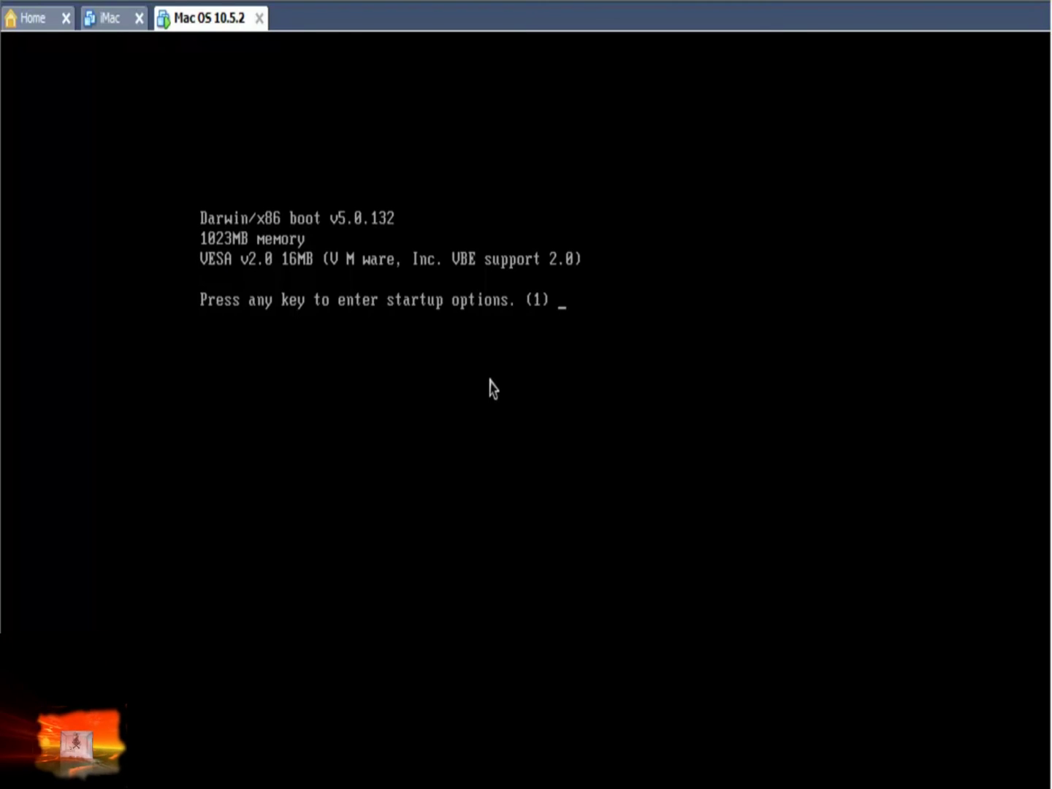
left_click(493, 388)
key("Return")
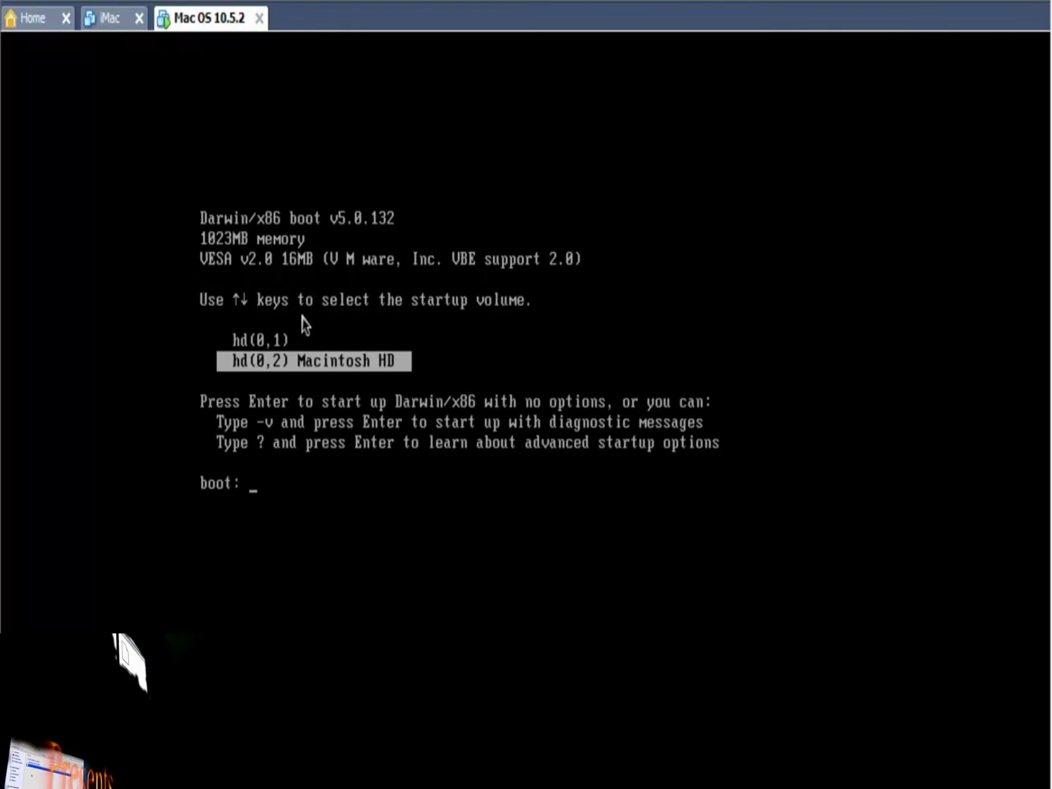
Close the Mac OS 10.5.2 virtual machine with the Power Off option and show the existing iMac virtual machine.
left_click(259, 18)
left_click(316, 435)
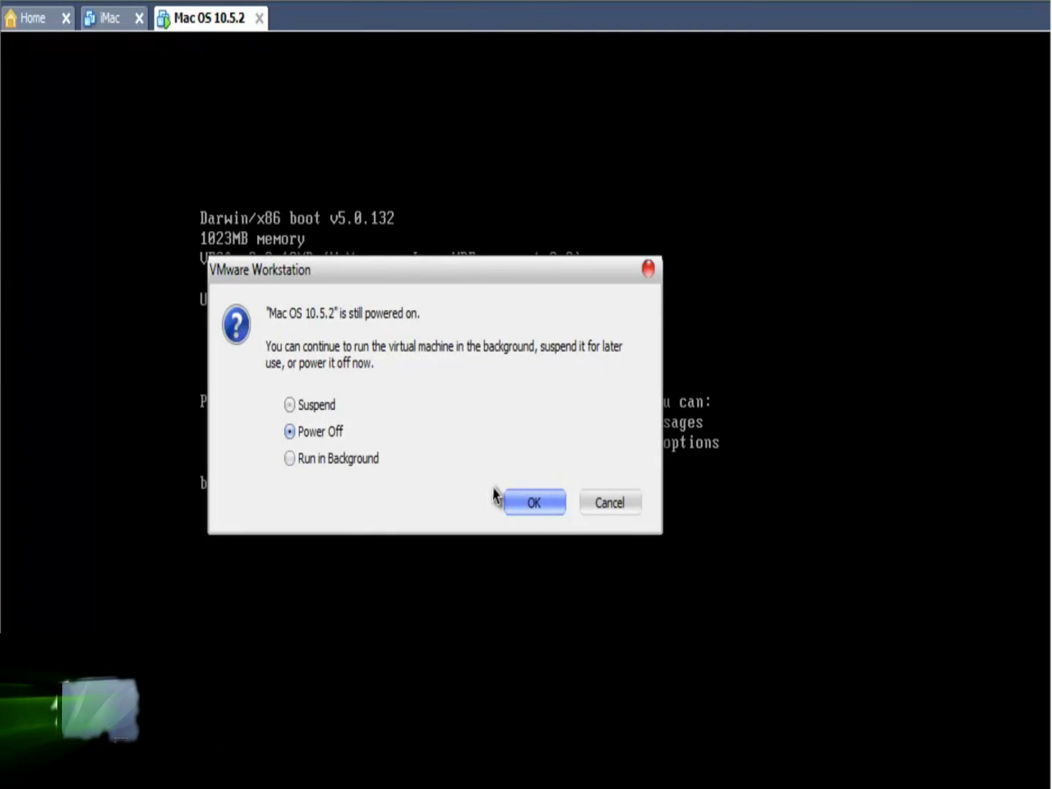
left_click(530, 506)
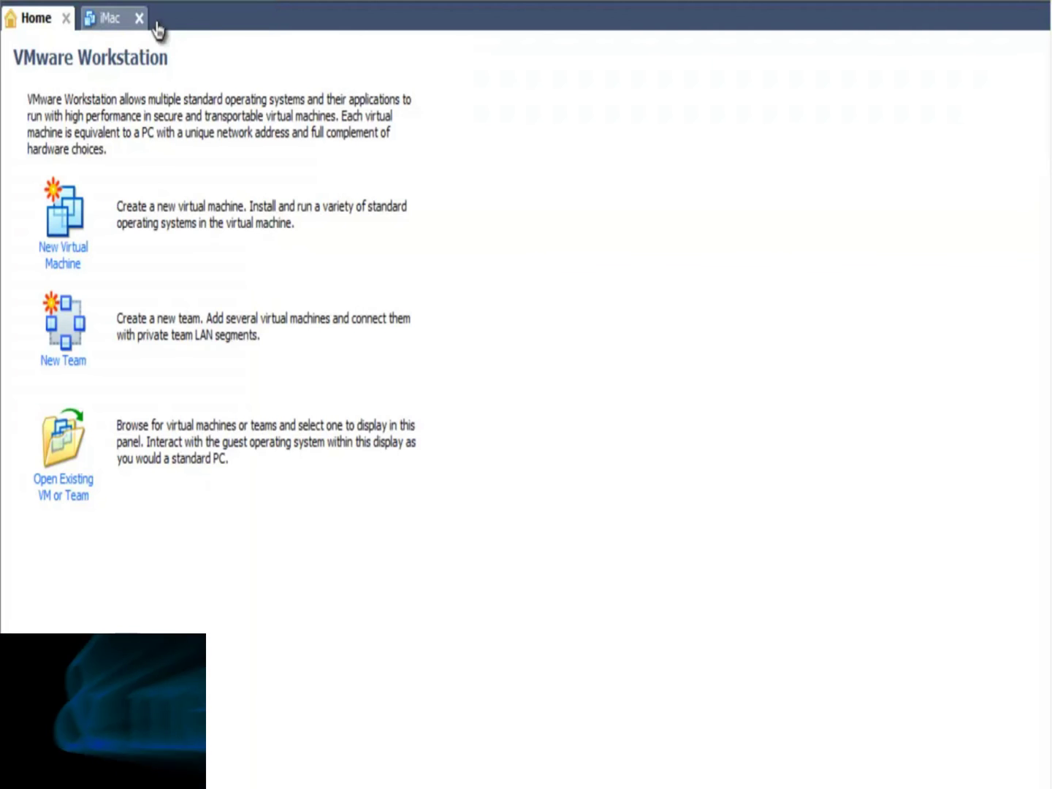
left_click(101, 22)
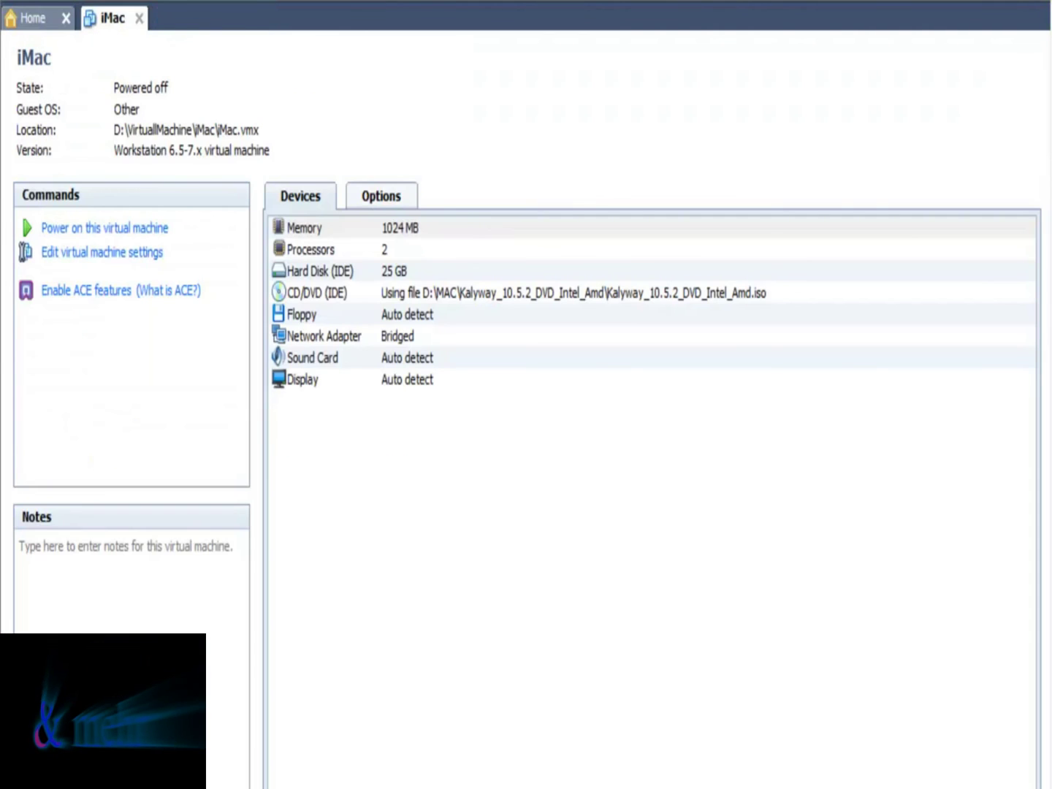